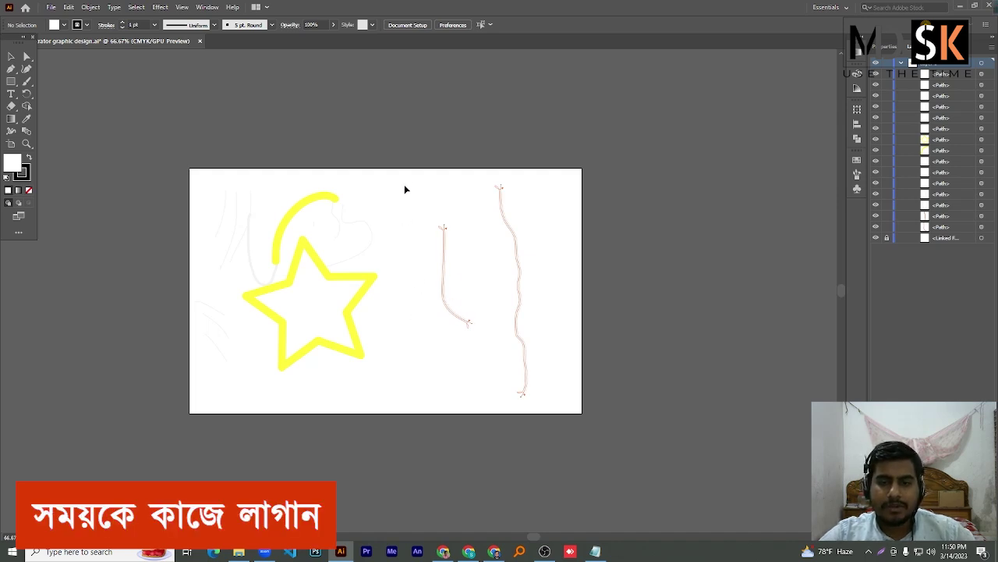
pyautogui.moveTo(405, 159); pyautogui.dragTo(587, 410)
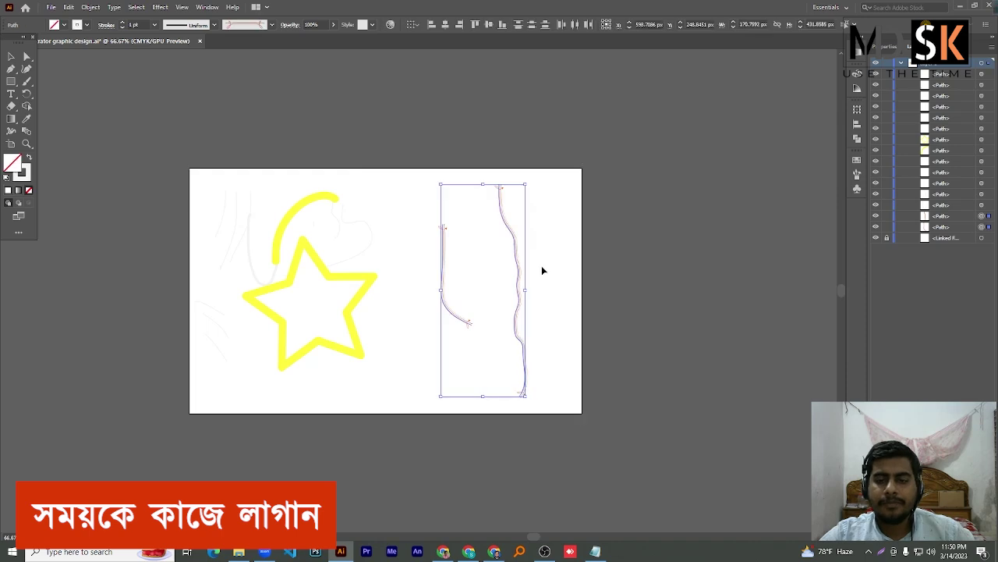
pyautogui.scroll(1, 538, 257)
pyautogui.scroll(2, 546, 246)
pyautogui.click(567, 199)
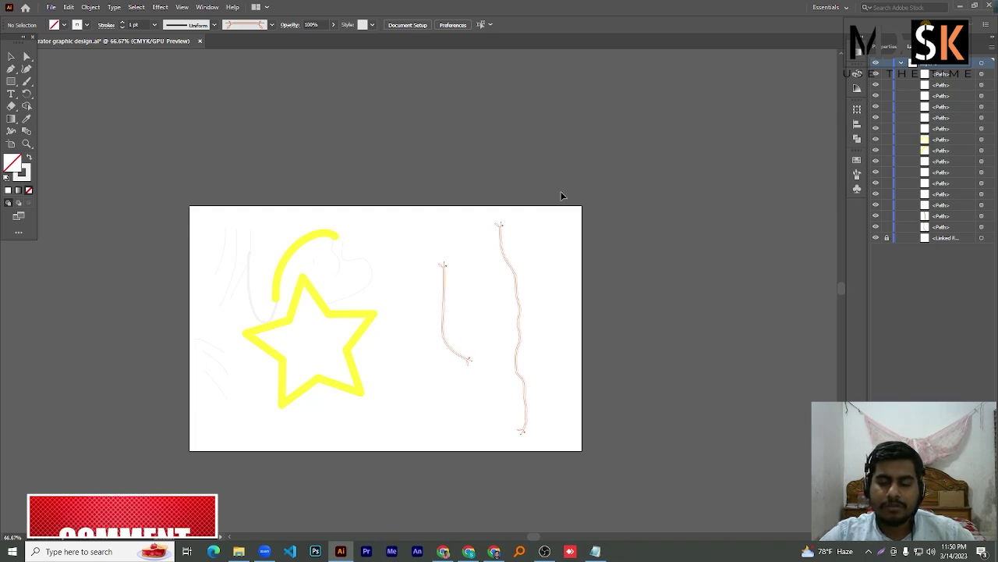
pyautogui.scroll(1, 506, 246)
pyautogui.scroll(-2, 520, 245)
pyautogui.scroll(2, 528, 243)
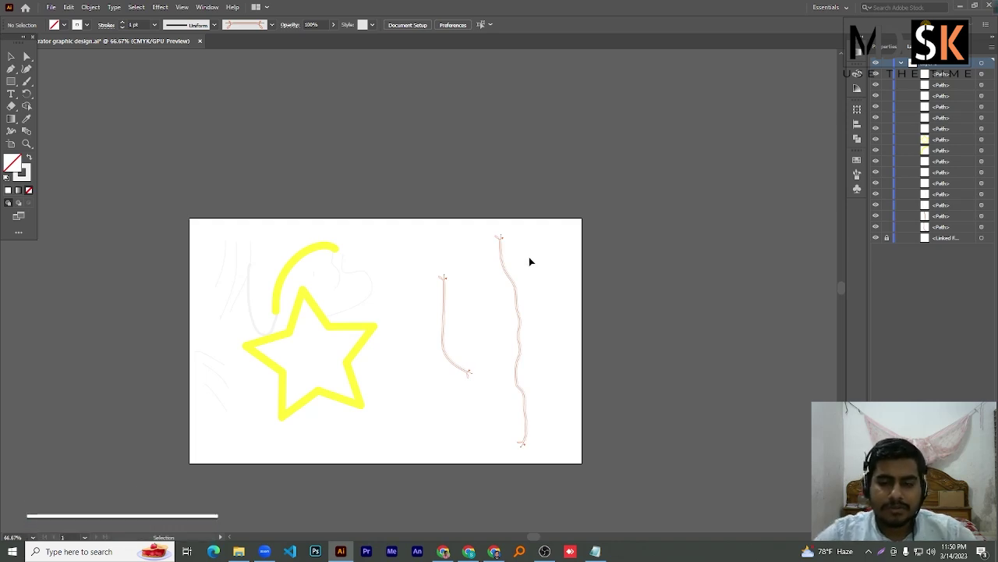
pyautogui.scroll(-1, 434, 248)
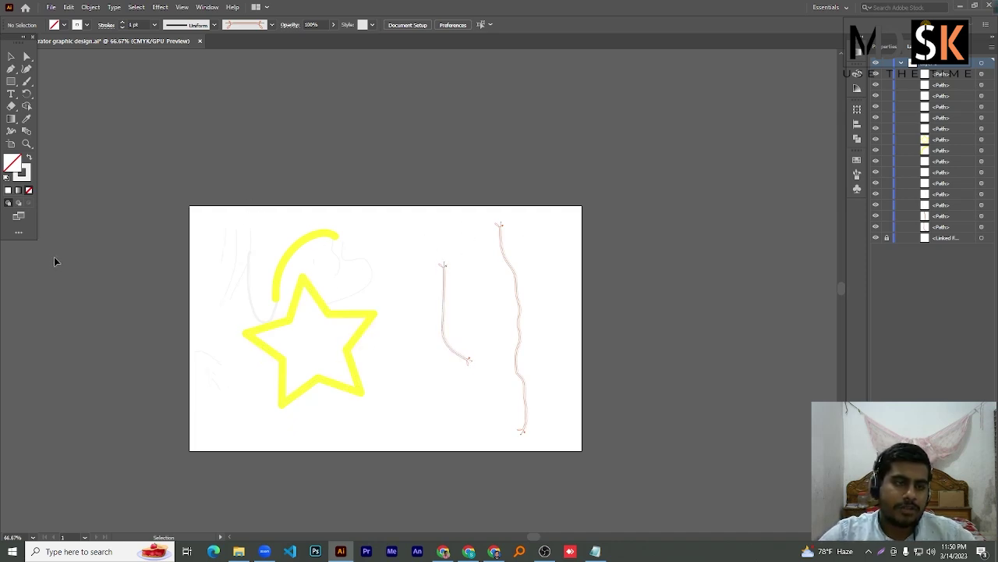
pyautogui.press('Print')
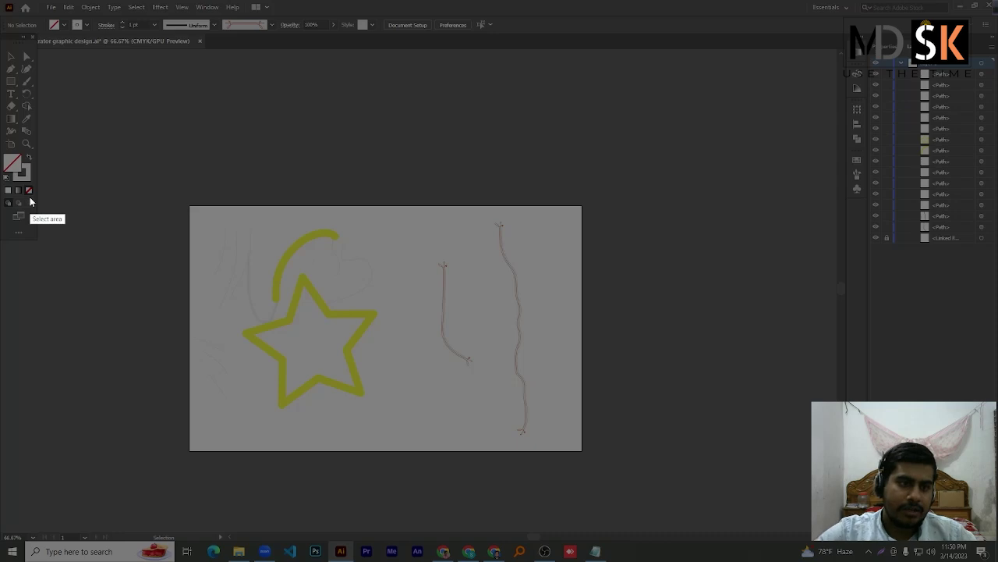
pyautogui.moveTo(162, 1); pyautogui.dragTo(1, 434)
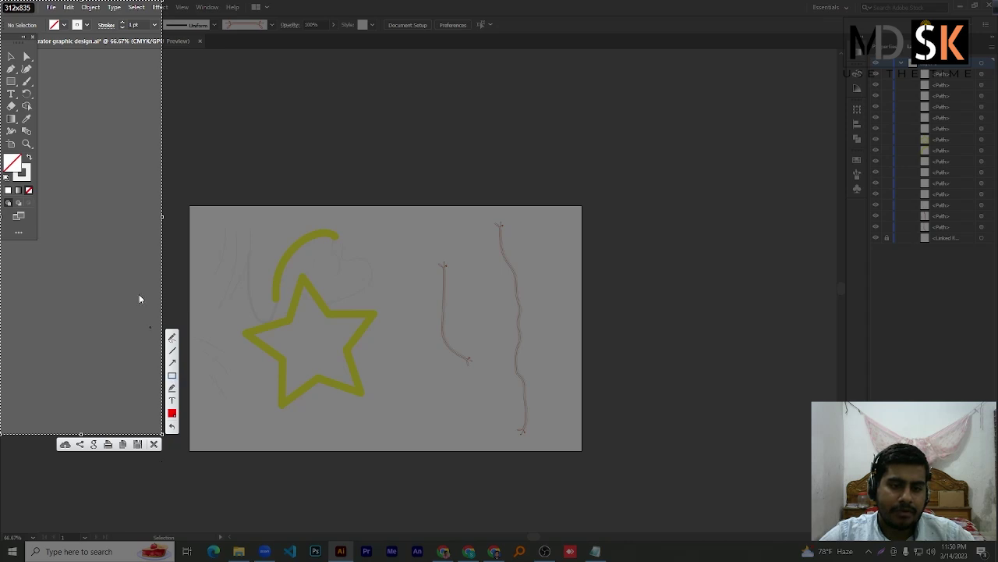
pyautogui.moveTo(40, 25)
pyautogui.mouseDown()
pyautogui.moveTo(38, 81)
pyautogui.moveTo(2, 173)
pyautogui.moveTo(1, 252)
pyautogui.mouseUp()
pyautogui.click(154, 444)
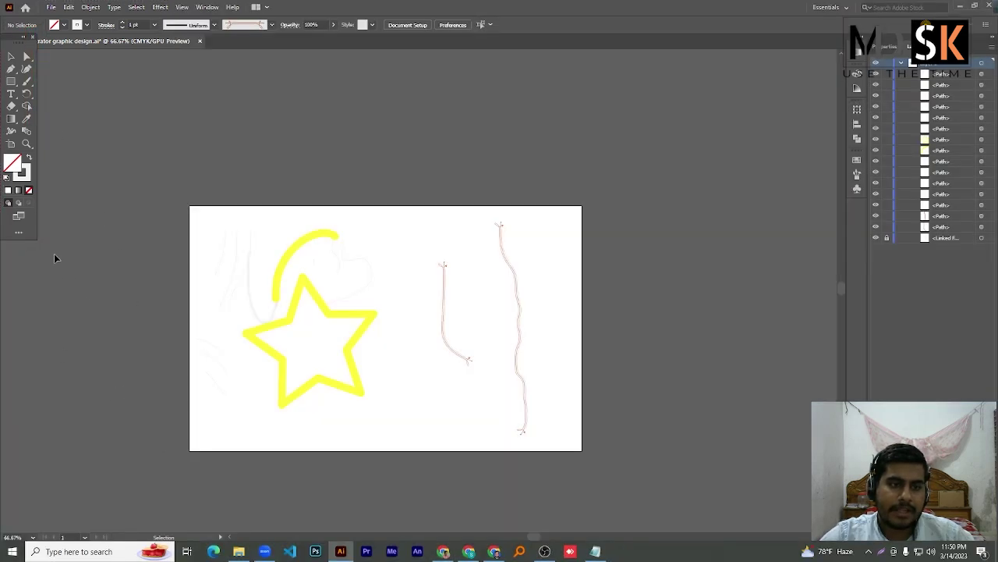
# Step: Browse the complete All Tools list of the basic toolbar, from the selection and drawing tools to the modify tools
pyautogui.click(19, 233)
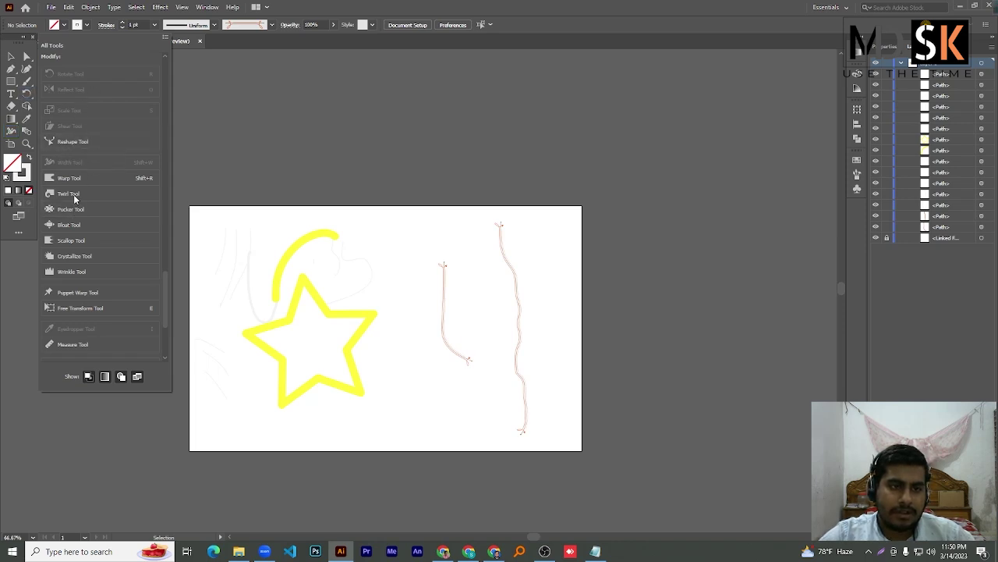
pyautogui.scroll(-3, 84, 300)
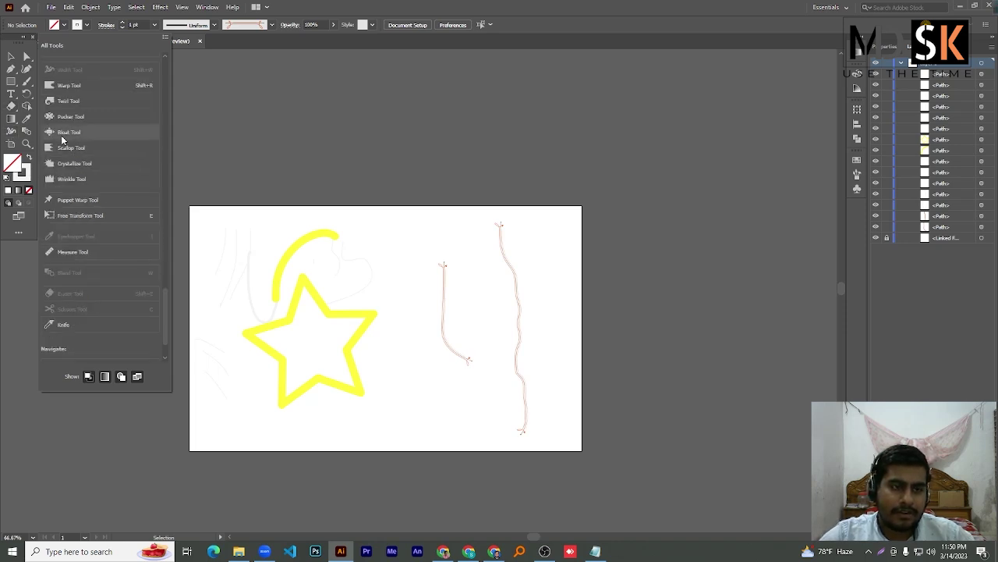
pyautogui.scroll(-2, 109, 227)
pyautogui.scroll(15, 106, 251)
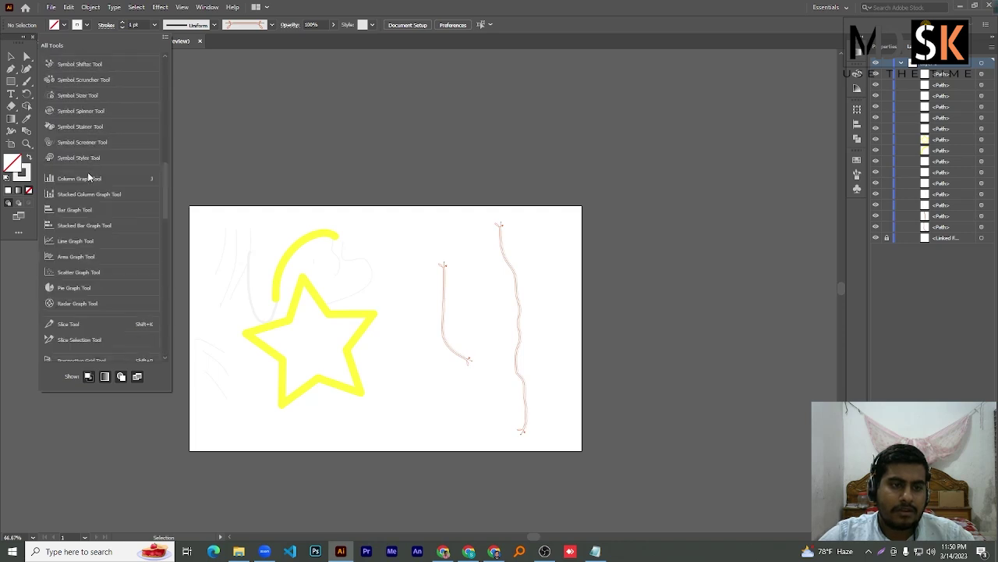
pyautogui.click(76, 96)
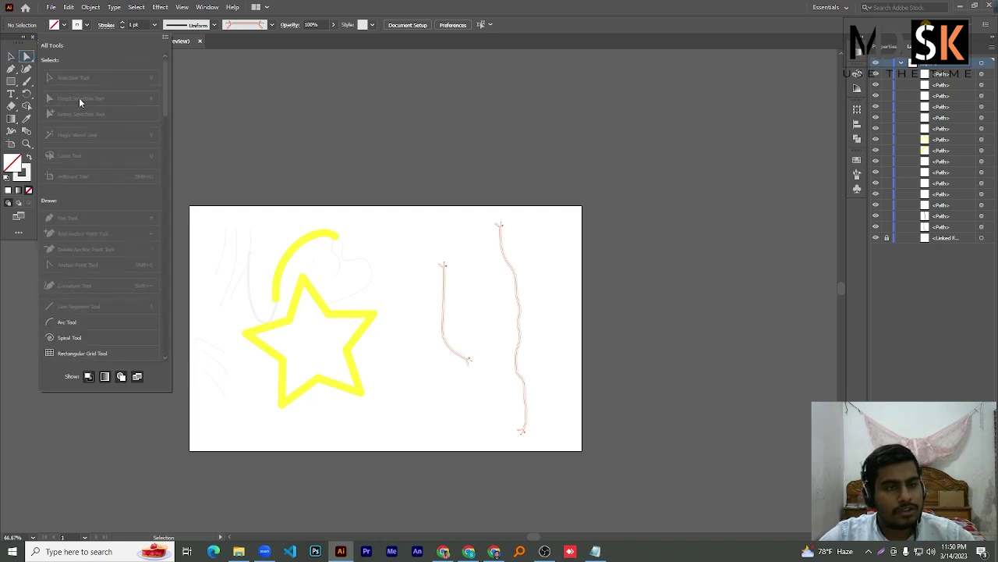
pyautogui.scroll(-6, 95, 110)
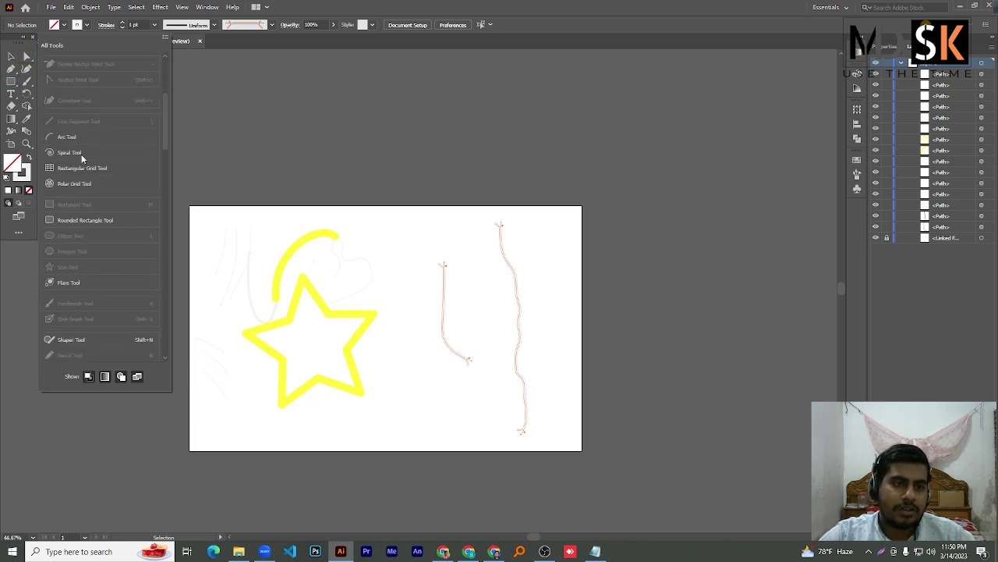
pyautogui.scroll(-10, 97, 173)
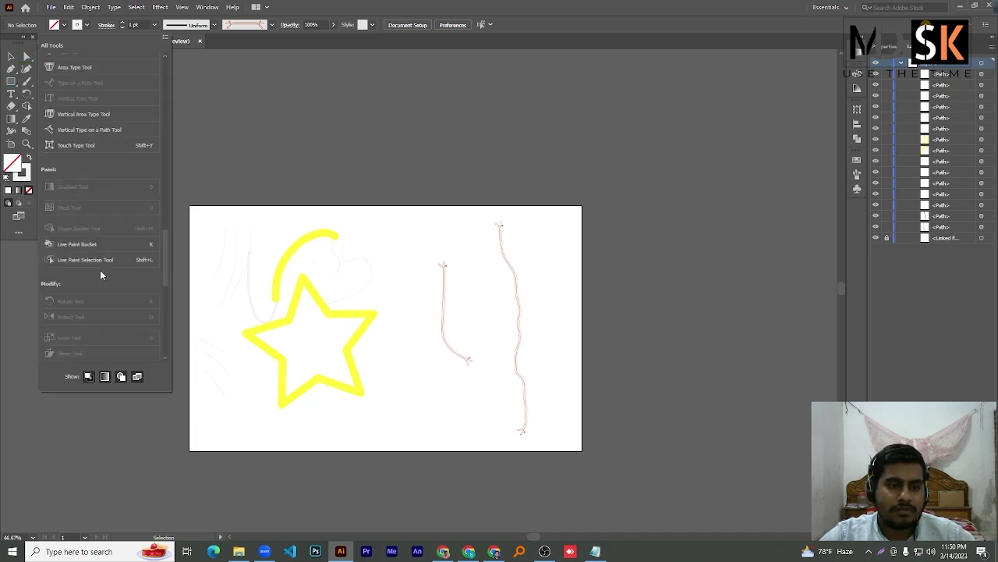
pyautogui.click(191, 121)
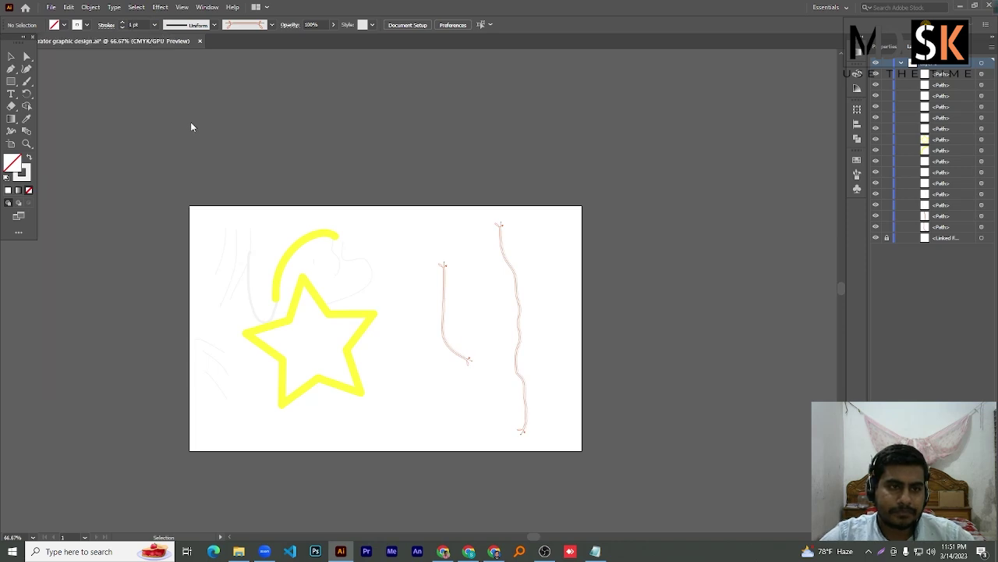
# Step: Switch the toolbar to the Advanced set and leave it in its two-column layout
pyautogui.click(207, 7)
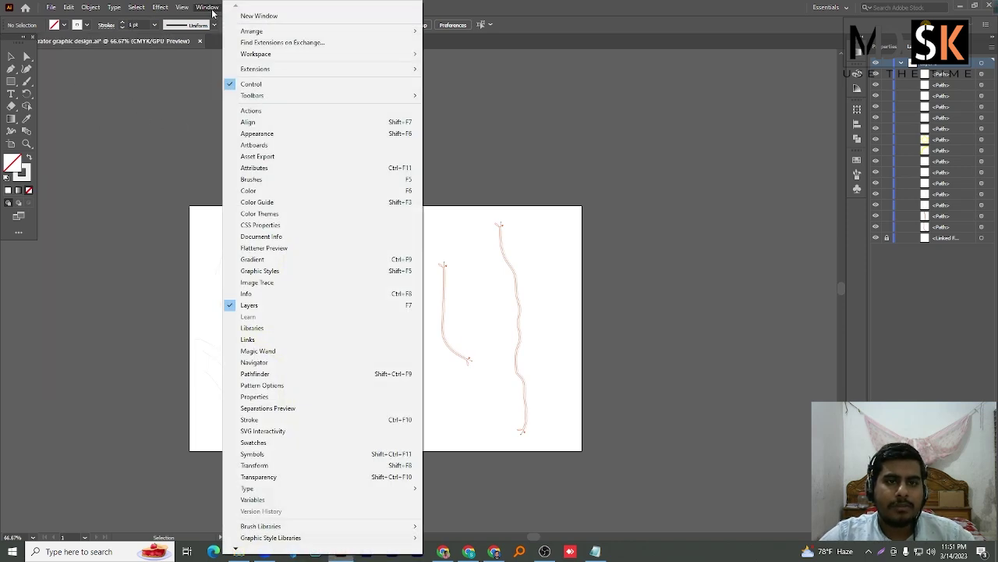
pyautogui.moveTo(263, 99)
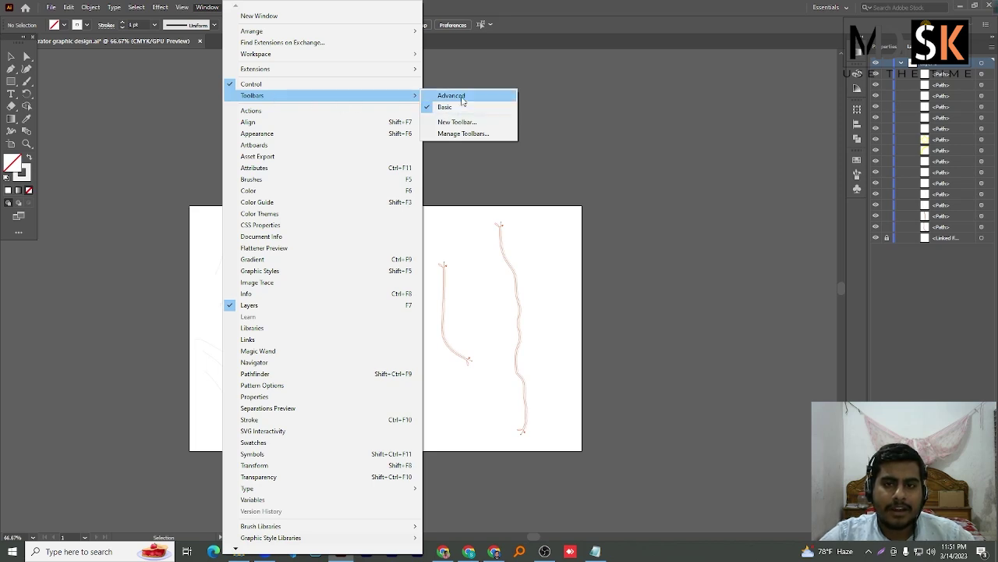
pyautogui.click(462, 97)
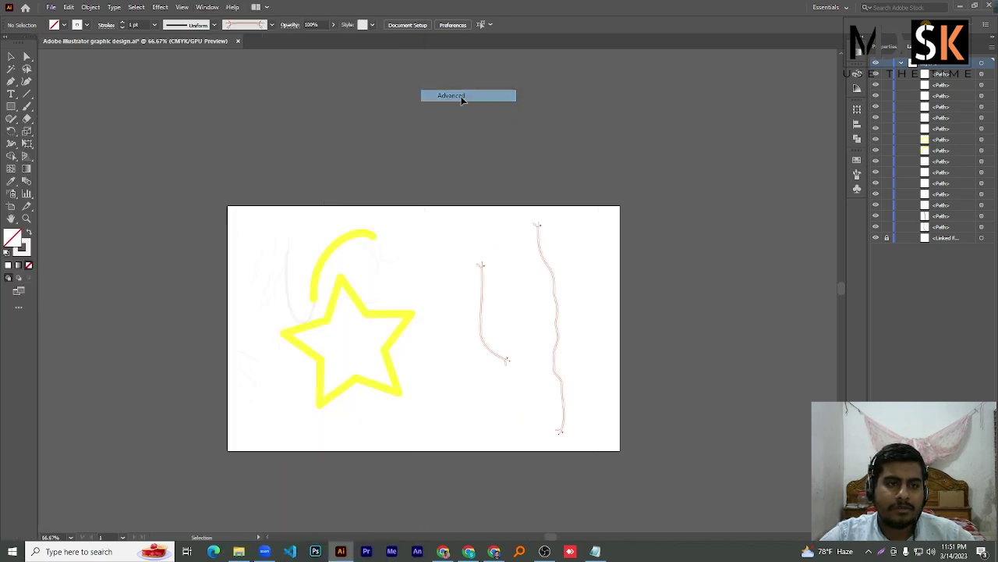
pyautogui.click(6, 41)
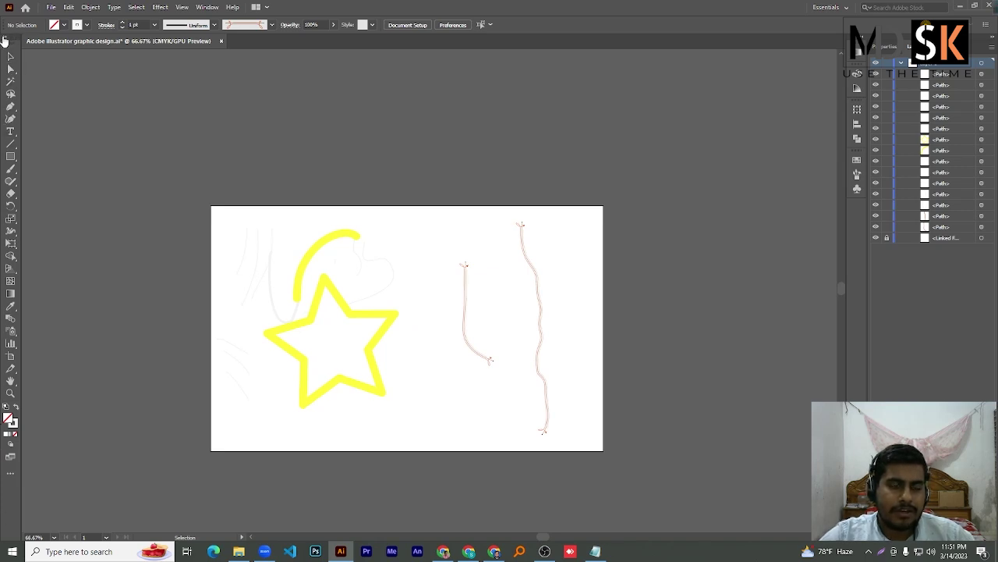
pyautogui.click(5, 40)
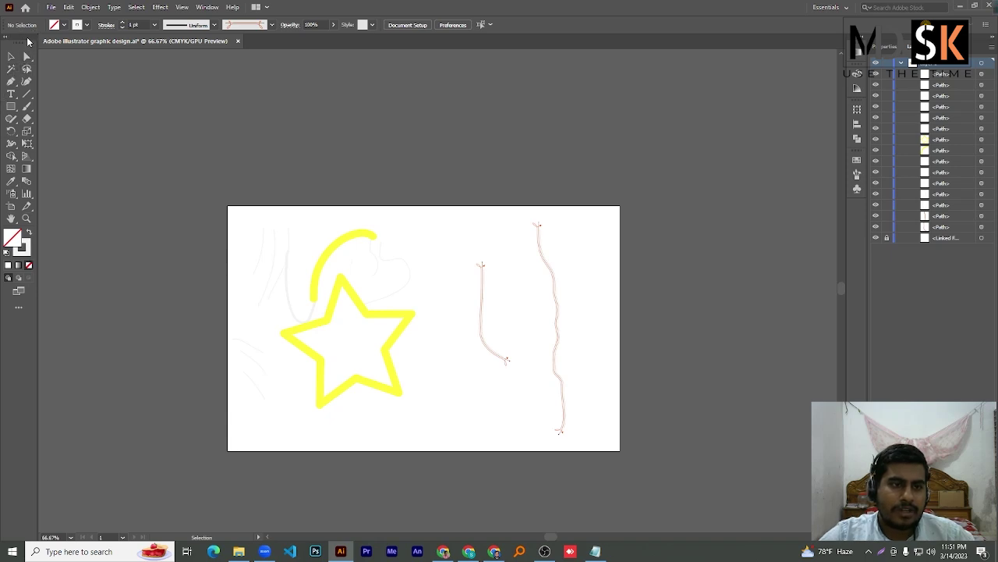
# Step: Examine the tool variants grouped under the Type tool and the Paintbrush tool
pyautogui.click(27, 58)
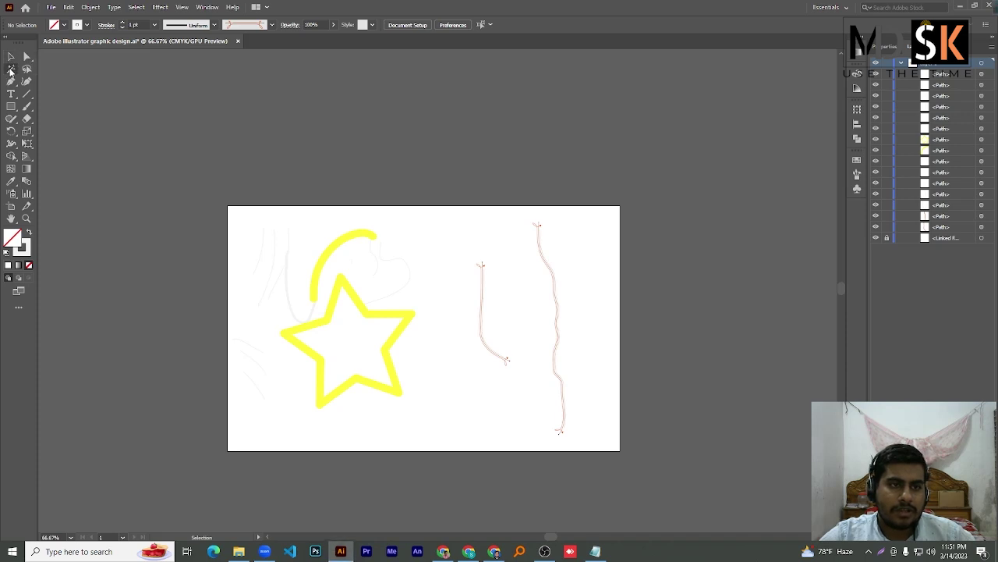
pyautogui.click(11, 94)
pyautogui.click(11, 81)
pyautogui.click(11, 94)
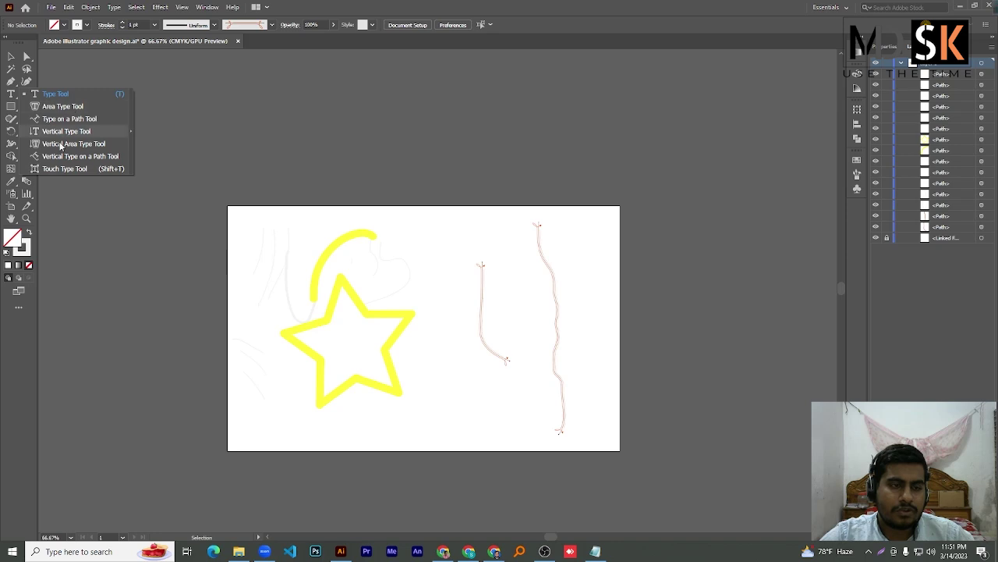
pyautogui.click(55, 94)
pyautogui.click(25, 108)
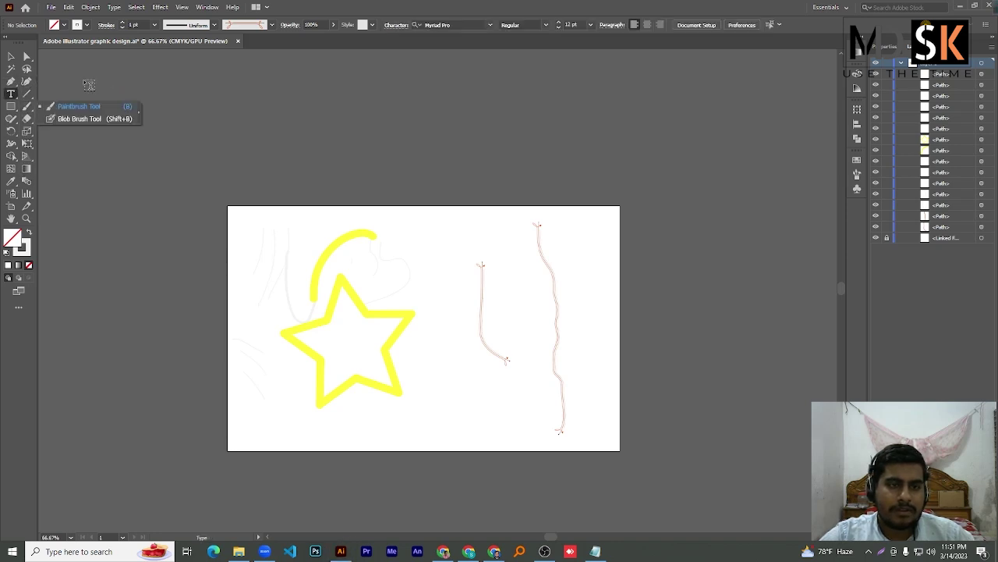
# Step: Activate the Direct Selection tool and leave all artwork deselected
pyautogui.click(11, 56)
pyautogui.click(26, 56)
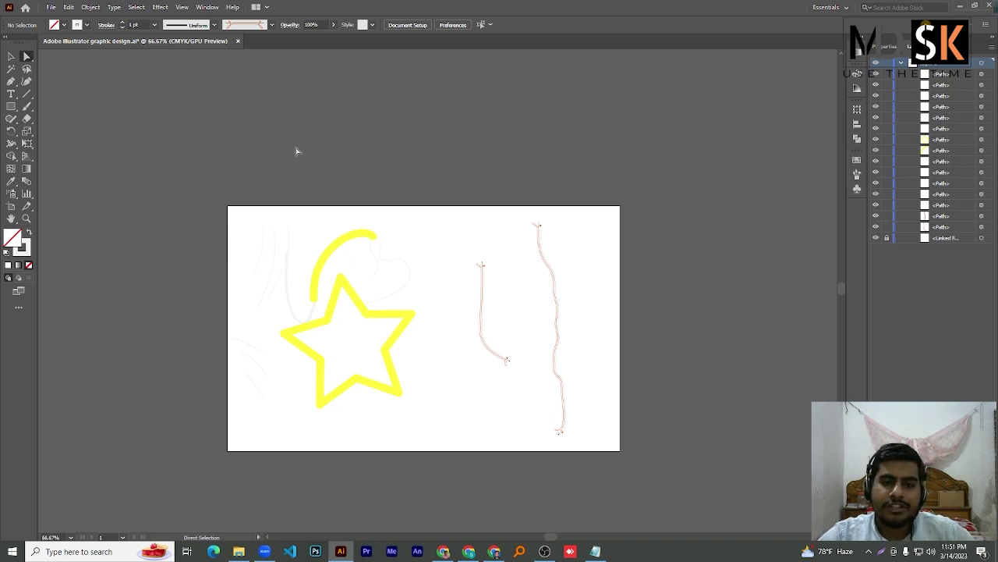
pyautogui.moveTo(205, 174)
pyautogui.mouseDown()
pyautogui.moveTo(383, 327)
pyautogui.moveTo(419, 400)
pyautogui.mouseUp()
pyautogui.click(220, 168)
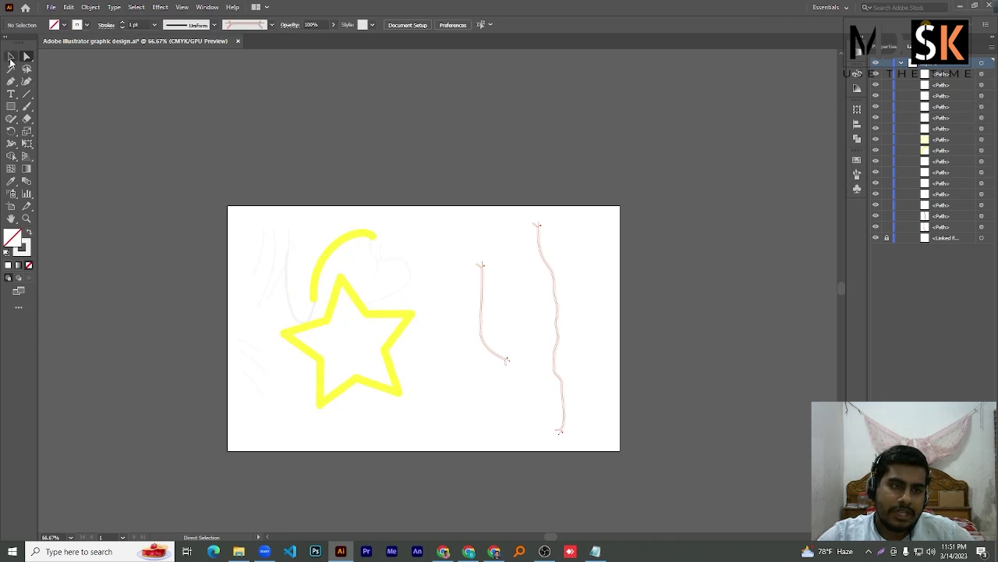
# Step: Check which toolbar set is enabled and review the variants grouped under the Type tool
pyautogui.click(207, 7)
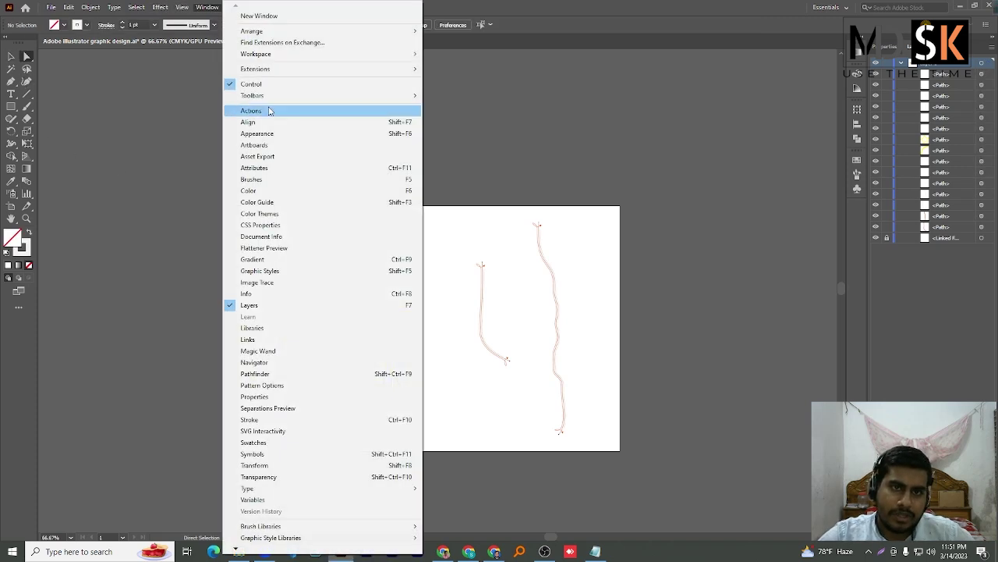
pyautogui.moveTo(273, 95)
pyautogui.click(479, 107)
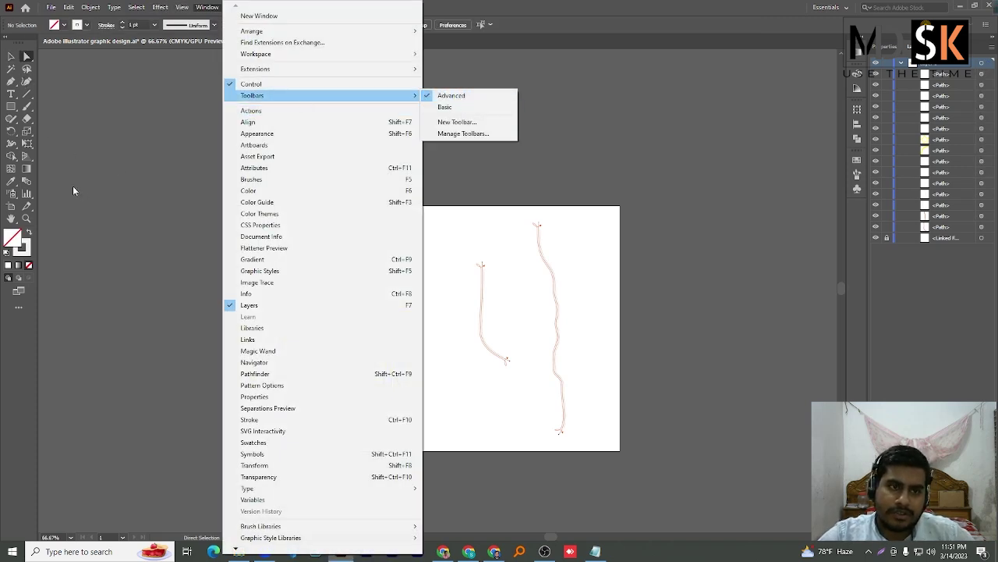
pyautogui.click(11, 94)
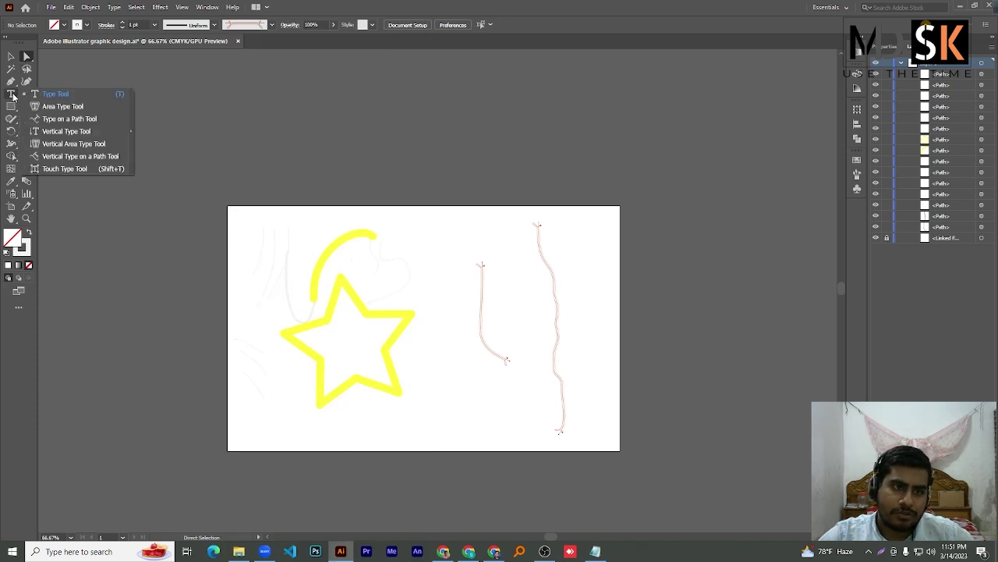
pyautogui.click(368, 132)
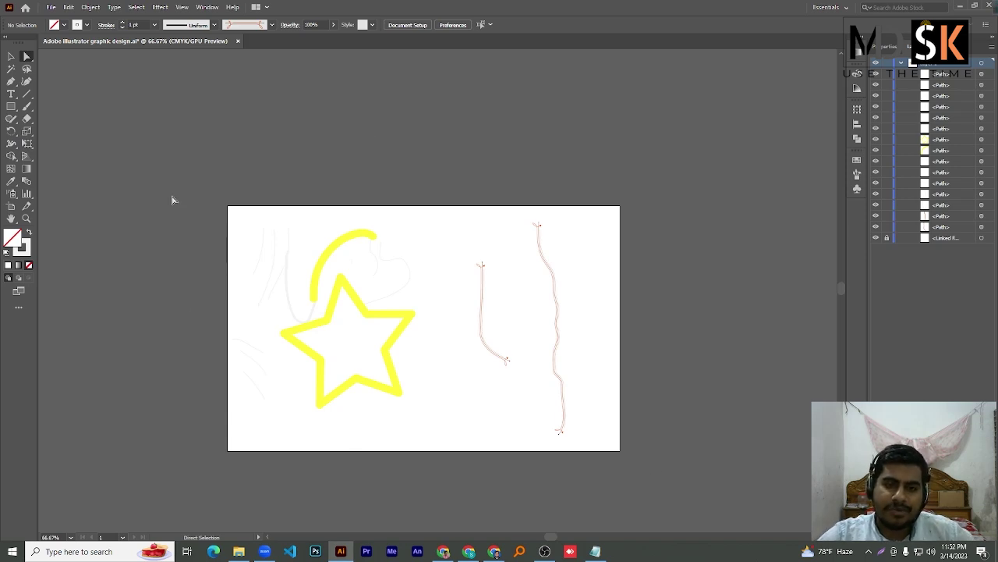
# Step: Delete all the unlocked paths on the artboard, including the yellow star, the arc and the brush strokes
pyautogui.hotkey('ctrl', 'a')
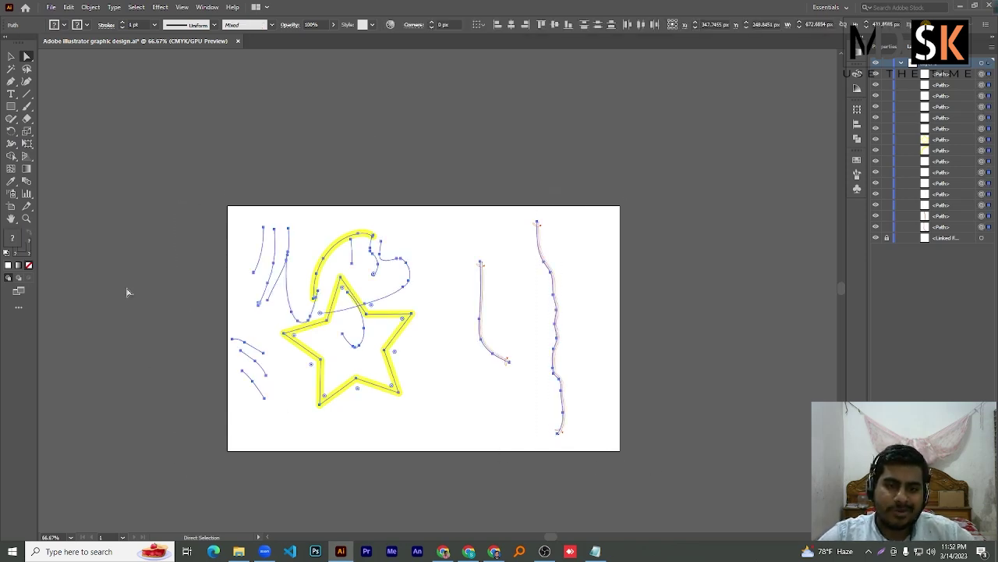
pyautogui.moveTo(164, 173); pyautogui.dragTo(594, 454)
pyautogui.hotkey('ctrl', 'shift', 'a')
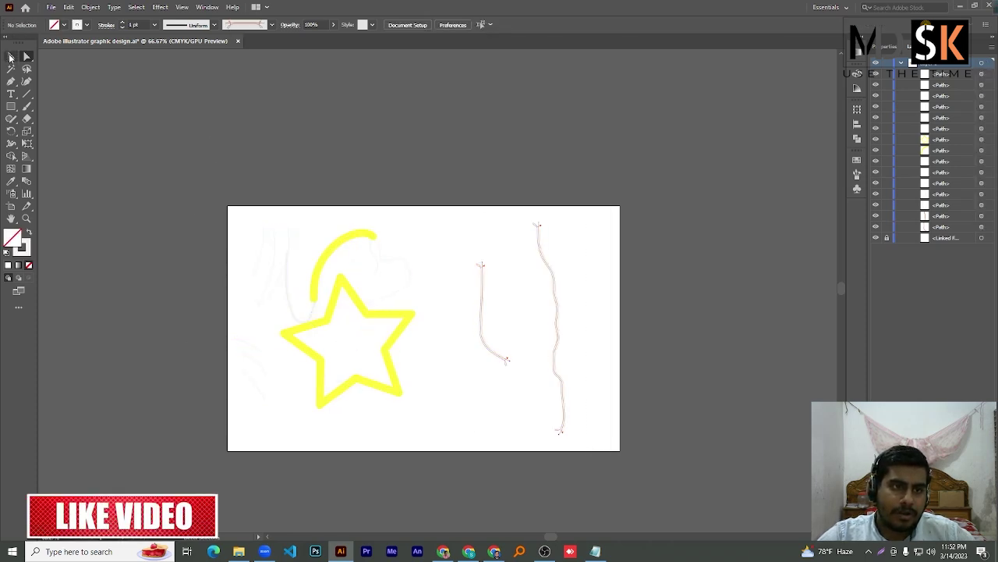
pyautogui.moveTo(156, 138)
pyautogui.mouseDown()
pyautogui.moveTo(386, 335)
pyautogui.moveTo(560, 461)
pyautogui.moveTo(638, 497)
pyautogui.moveTo(613, 450)
pyautogui.mouseUp()
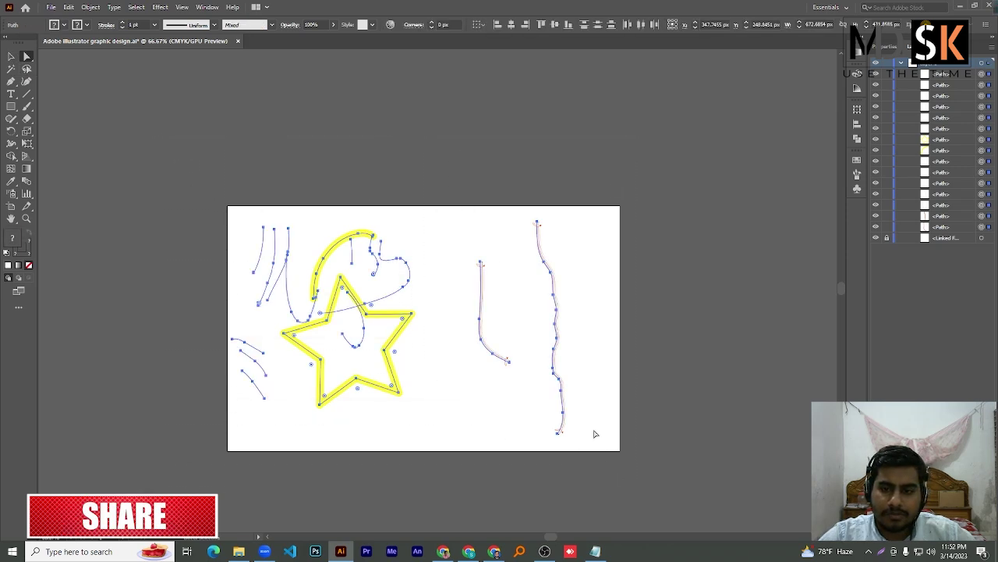
pyautogui.press('Delete')
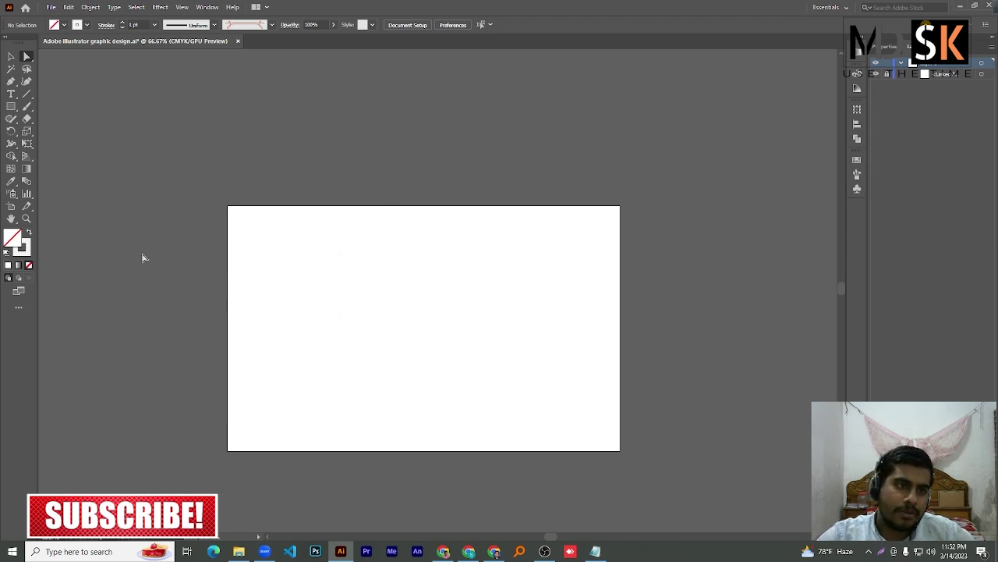
# Step: Review the tool variants grouped under the Eraser tool and the Line Segment tool
pyautogui.click(26, 121)
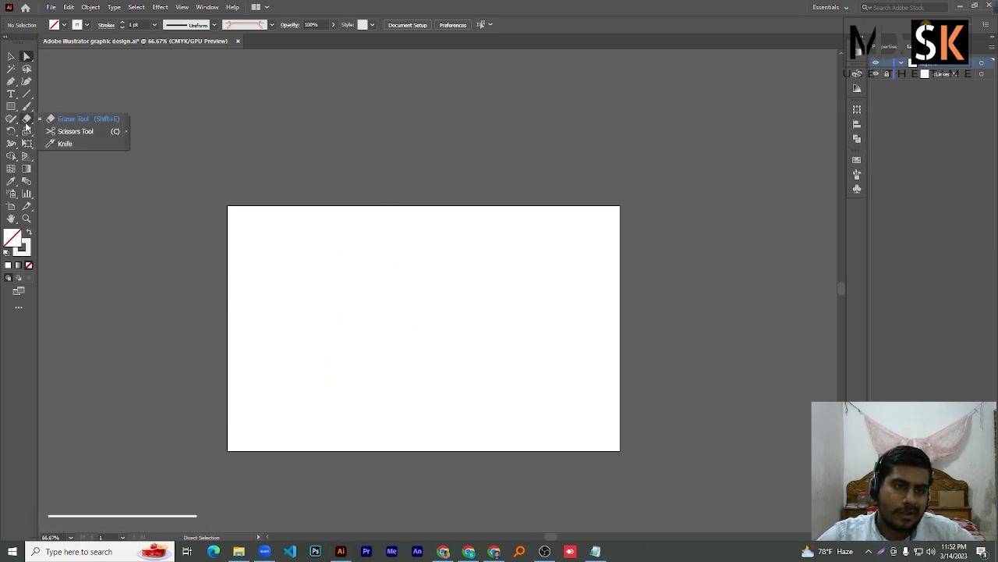
pyautogui.click(29, 111)
pyautogui.click(26, 98)
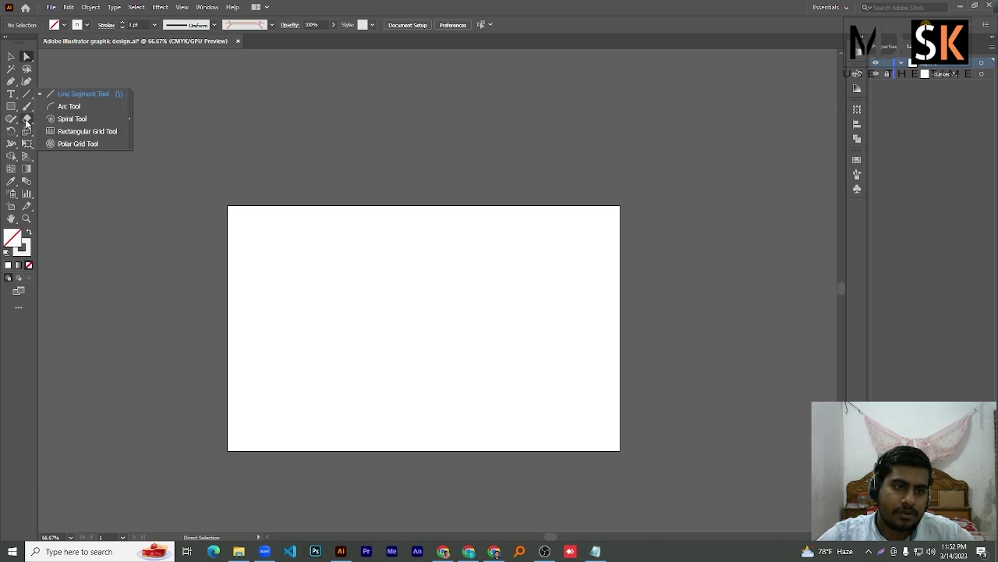
pyautogui.click(27, 121)
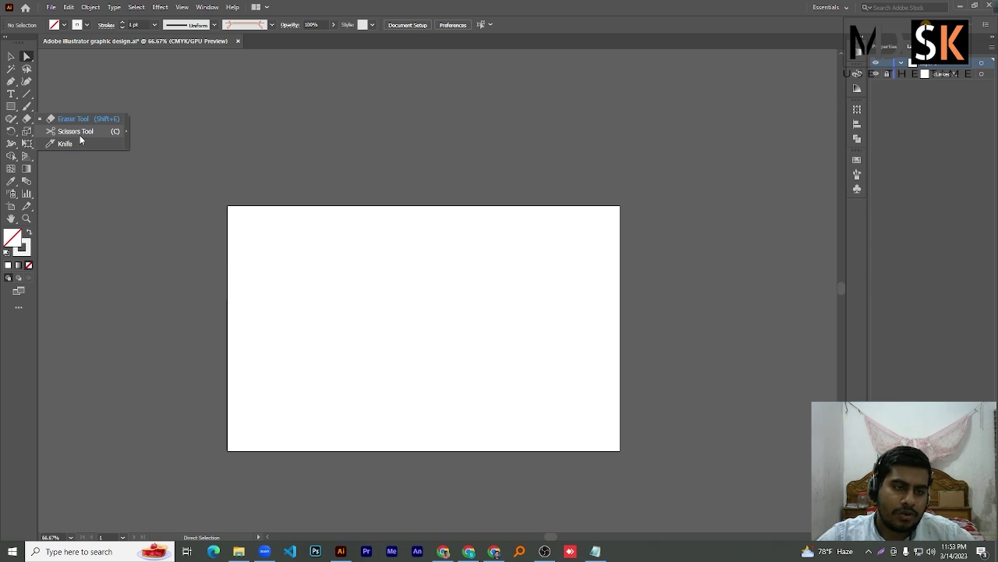
pyautogui.click(174, 95)
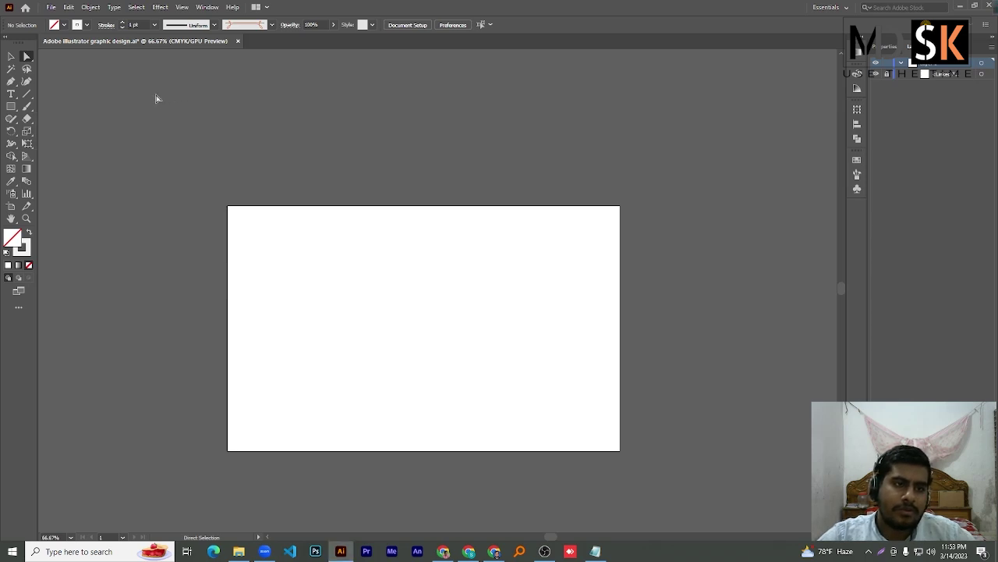
# Step: Draw a rounded rectangle about 269 by 391 px on the artboard's left half with the Rounded Rectangle tool
pyautogui.rightClick(11, 108)
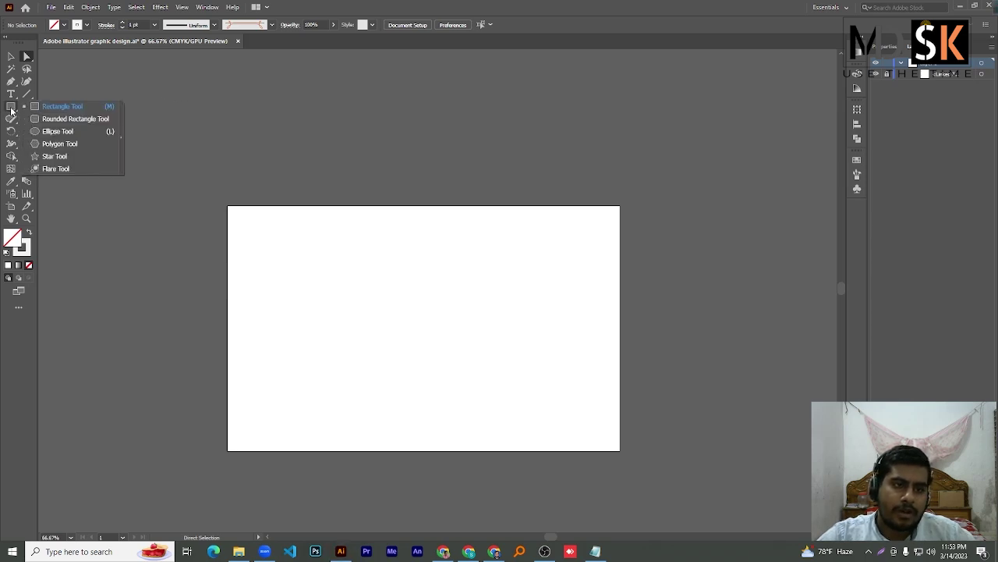
pyautogui.click(70, 118)
pyautogui.moveTo(304, 227); pyautogui.dragTo(436, 419)
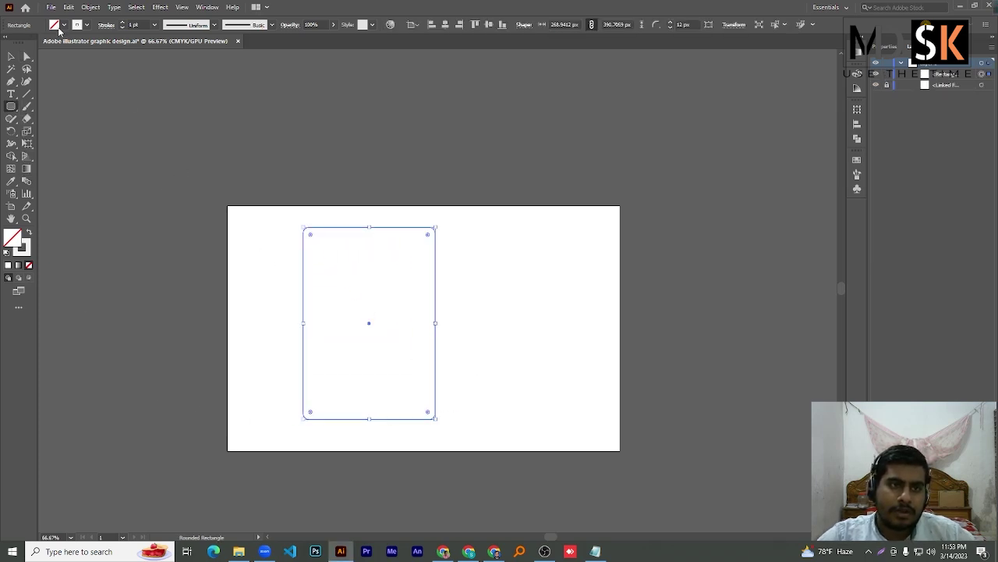
# Step: Give the rounded rectangle a red fill and a light blue stroke with a 2 pt weight
pyautogui.click(60, 25)
pyautogui.click(36, 43)
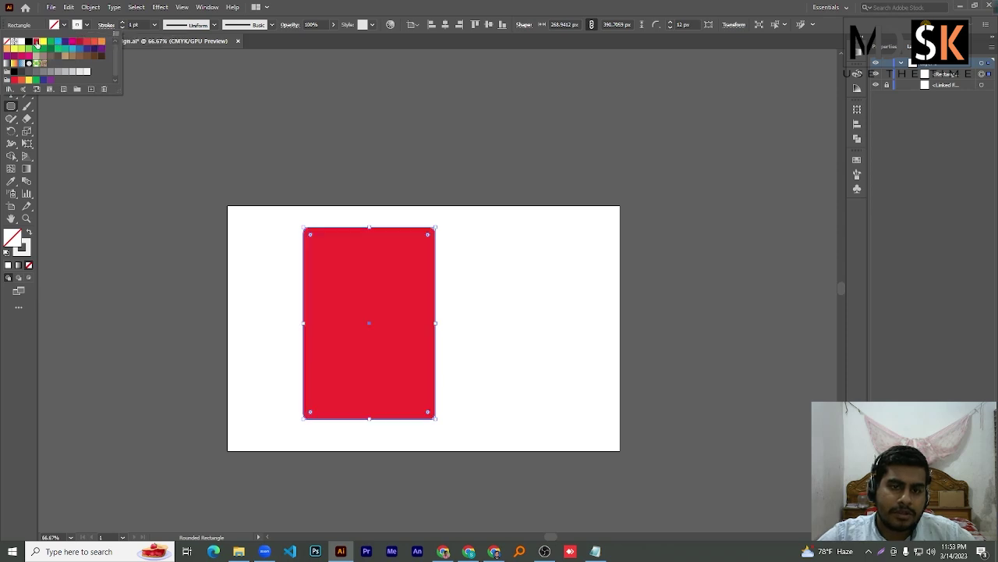
pyautogui.click(77, 25)
pyautogui.click(76, 25)
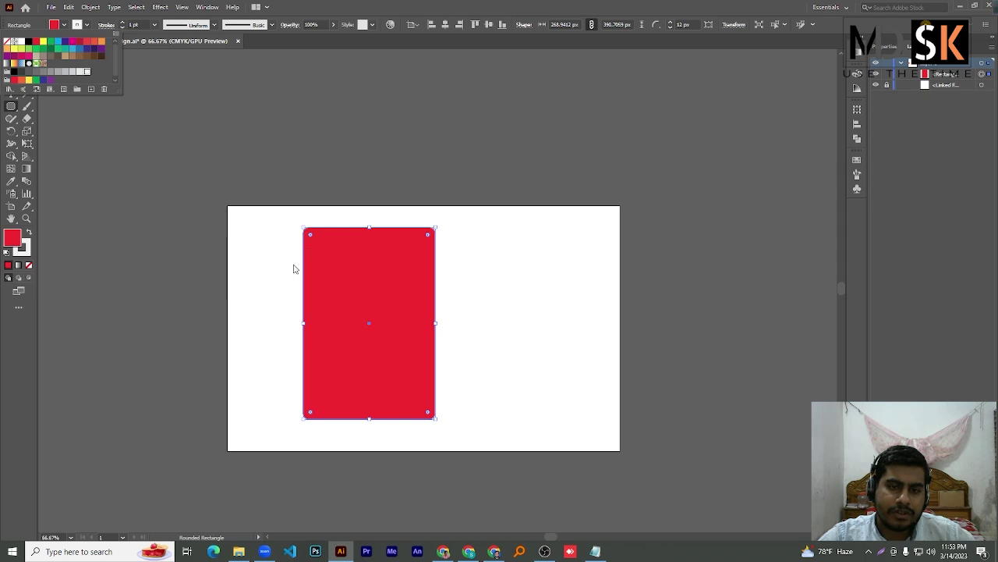
pyautogui.click(58, 45)
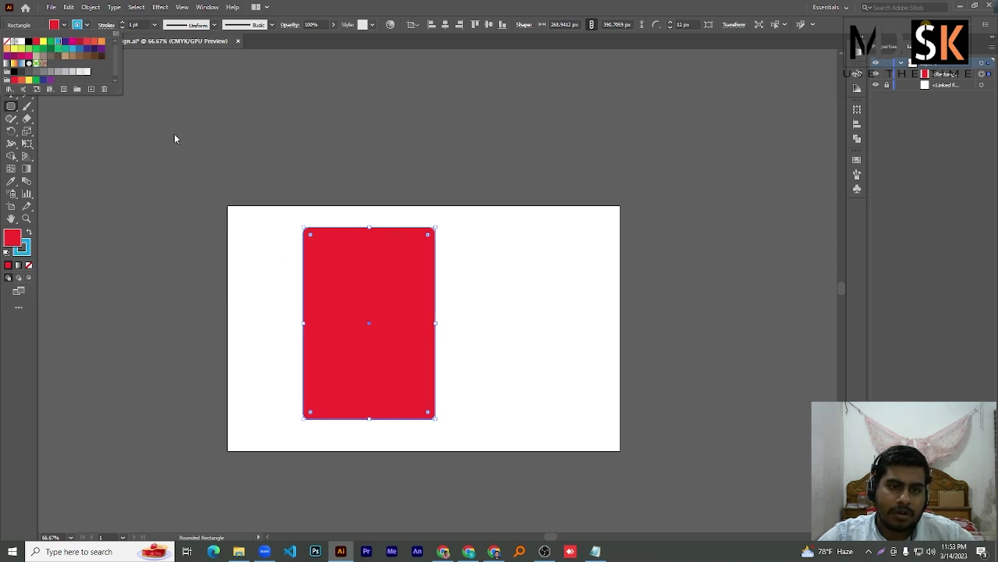
pyautogui.click(139, 25)
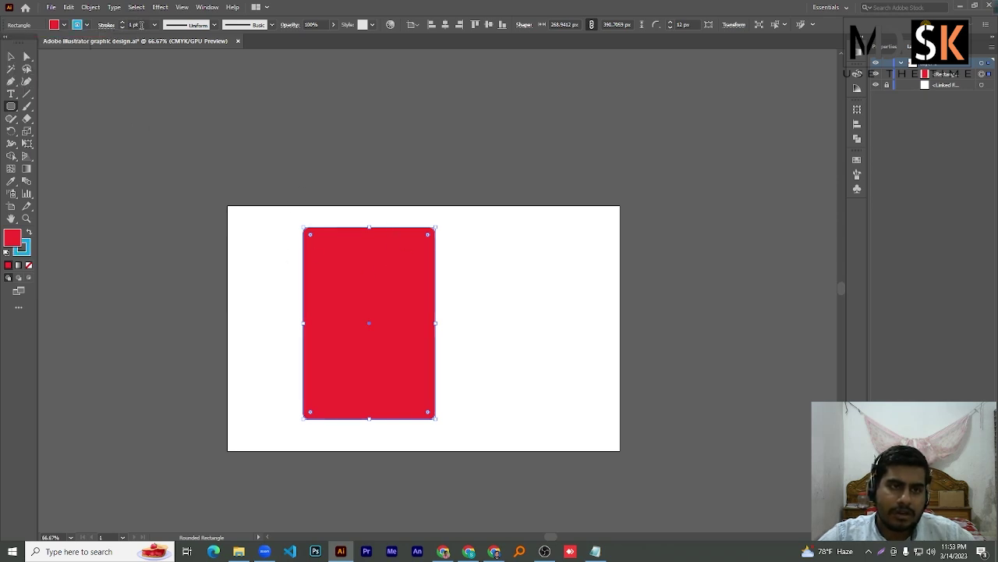
pyautogui.click(120, 26)
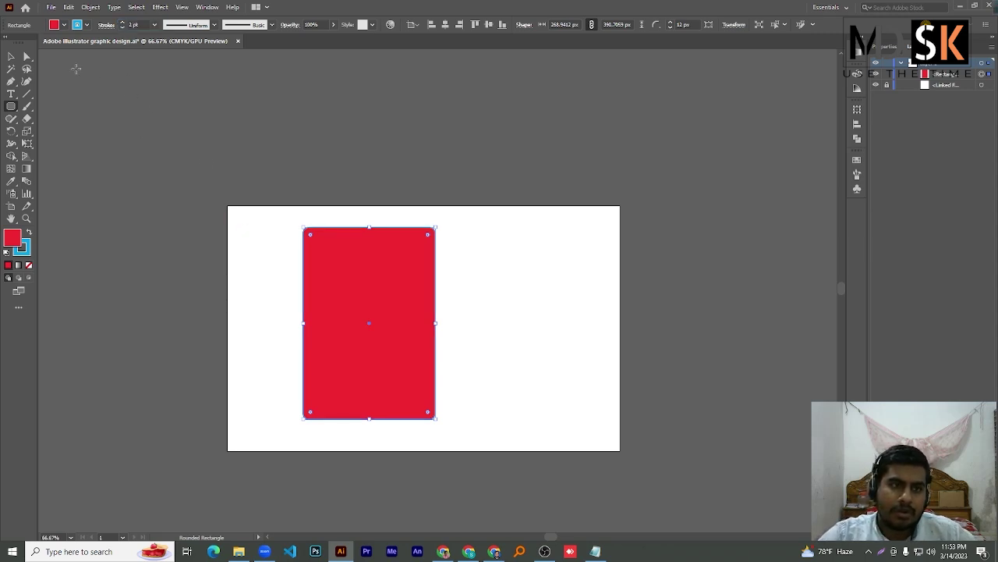
# Step: Move the red rectangle slightly down and left, and erase an S-shaped curve through it from upper to lower edge
pyautogui.click(10, 56)
pyautogui.moveTo(357, 317)
pyautogui.mouseDown()
pyautogui.moveTo(386, 317)
pyautogui.moveTo(351, 319)
pyautogui.mouseUp()
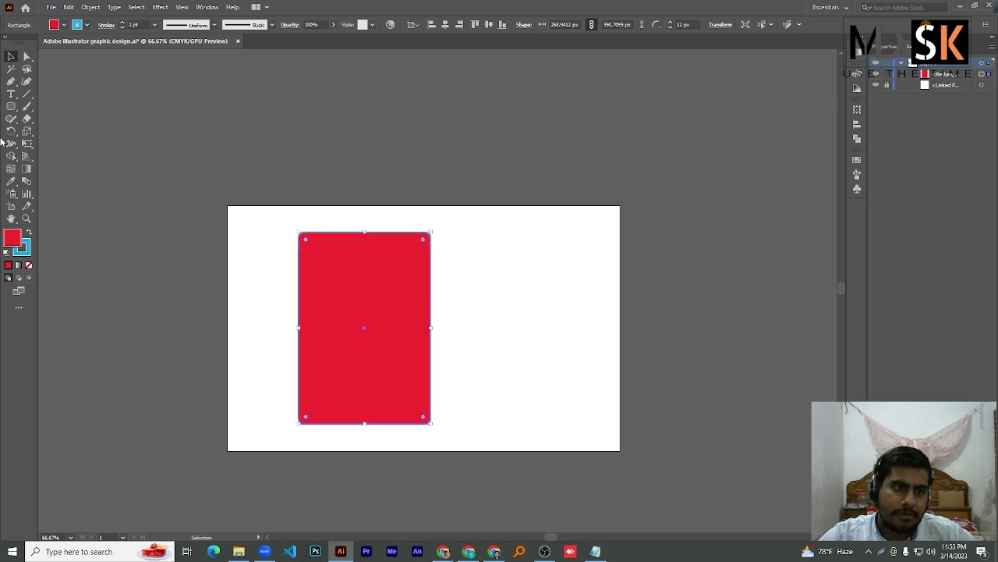
pyautogui.moveTo(26, 123); pyautogui.dragTo(70, 118)
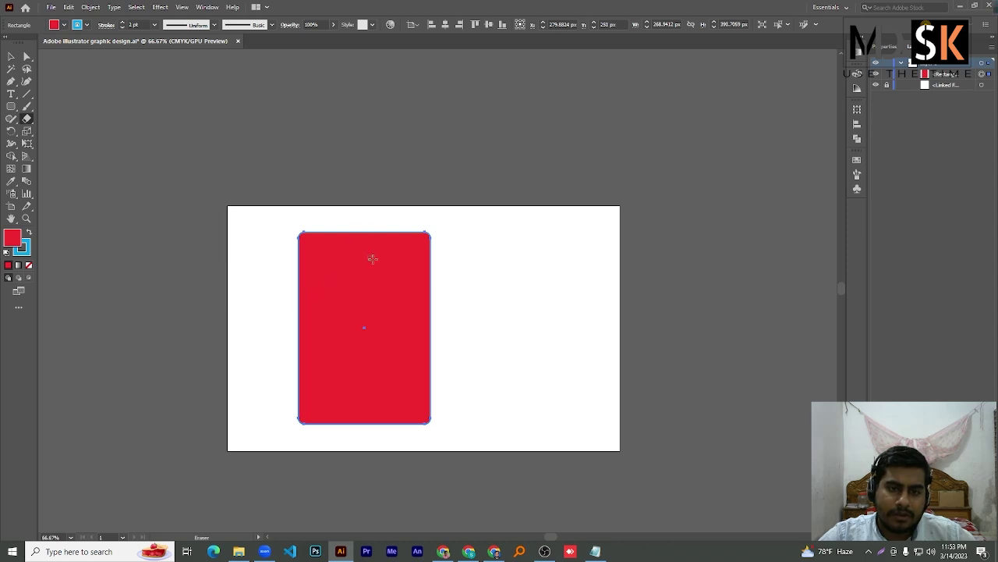
pyautogui.moveTo(391, 221)
pyautogui.mouseDown()
pyautogui.moveTo(368, 238)
pyautogui.moveTo(341, 268)
pyautogui.moveTo(409, 355)
pyautogui.moveTo(419, 403)
pyautogui.moveTo(407, 434)
pyautogui.mouseUp()
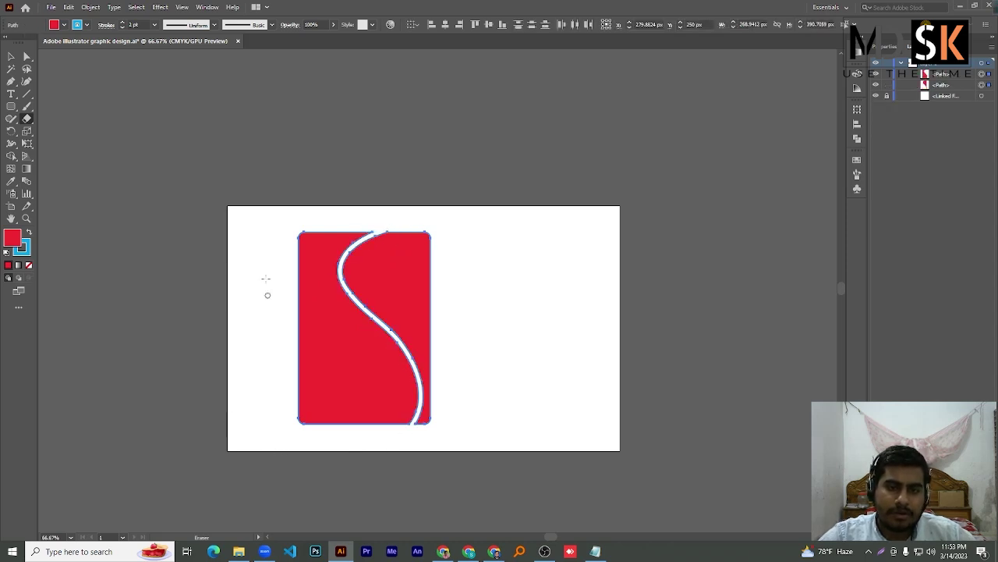
# Step: Try moving the erased rectangle's pieces to the right, and undo both the move and the S-shaped erasure
pyautogui.click(11, 56)
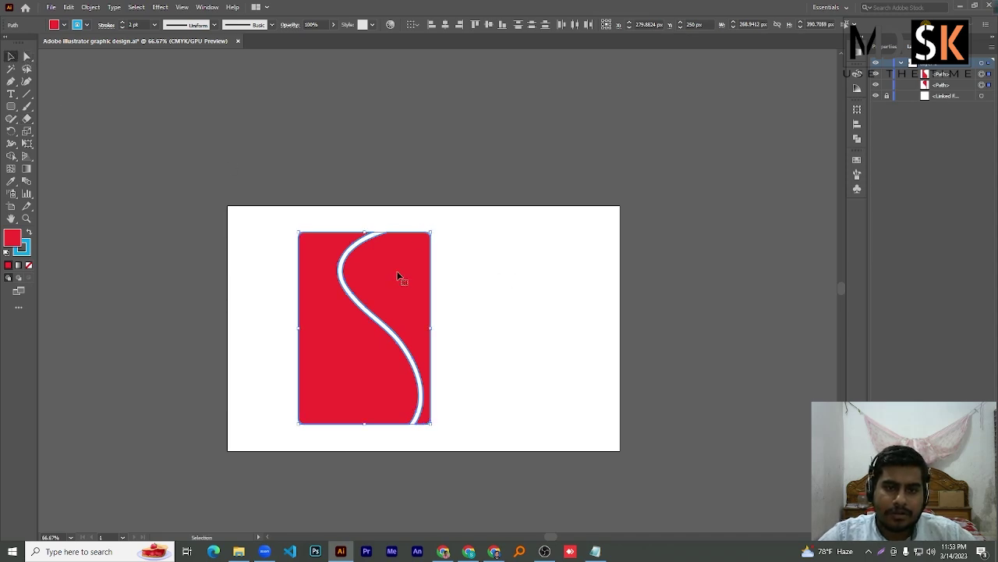
pyautogui.moveTo(398, 277); pyautogui.dragTo(434, 277)
pyautogui.press('a')
pyautogui.hotkey('ctrl', 'z')
pyautogui.click(11, 58)
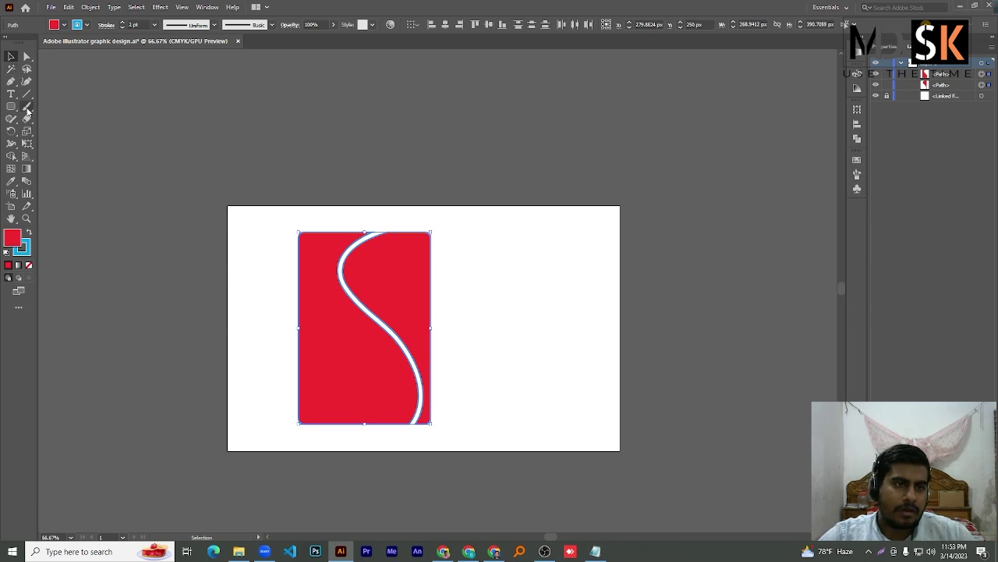
pyautogui.hotkey('ctrl', 'z')
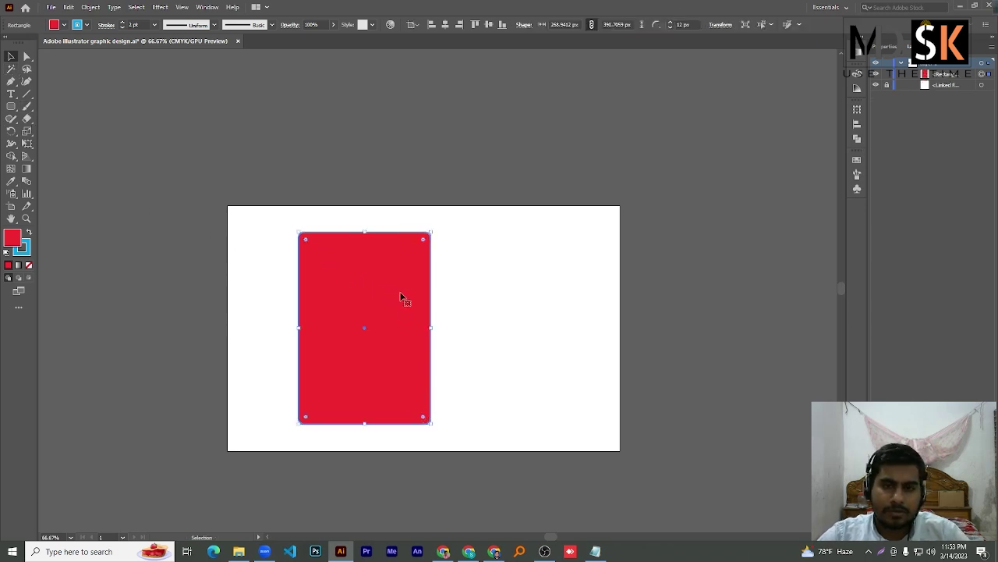
# Step: Erase a T shape into the red rectangle with the Eraser tool, undoing the first diagonal trial stroke
pyautogui.click(27, 119)
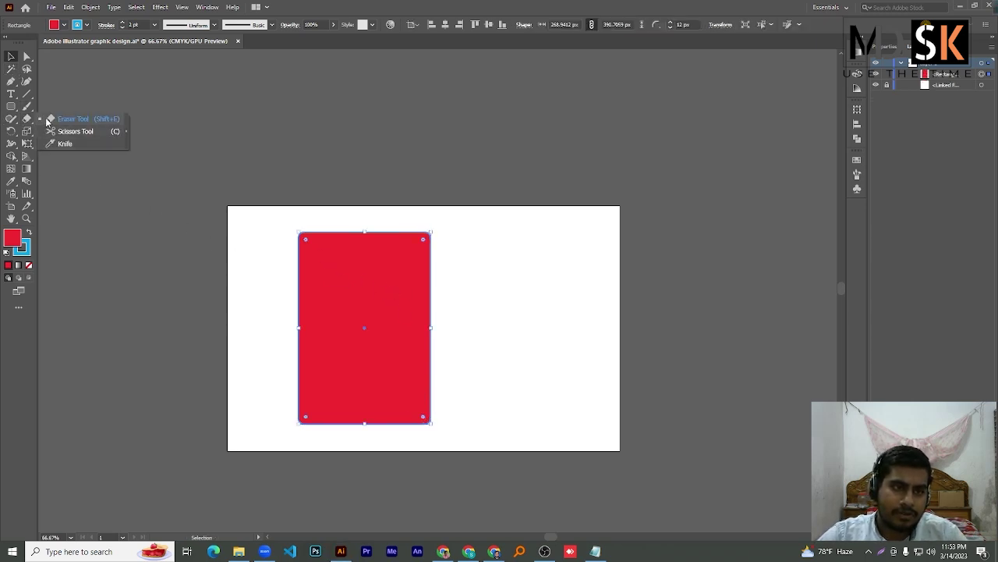
pyautogui.click(50, 117)
pyautogui.moveTo(393, 261)
pyautogui.mouseDown()
pyautogui.moveTo(333, 275)
pyautogui.moveTo(326, 307)
pyautogui.moveTo(398, 381)
pyautogui.moveTo(374, 405)
pyautogui.moveTo(336, 380)
pyautogui.mouseUp()
pyautogui.hotkey('ctrl', 'z')
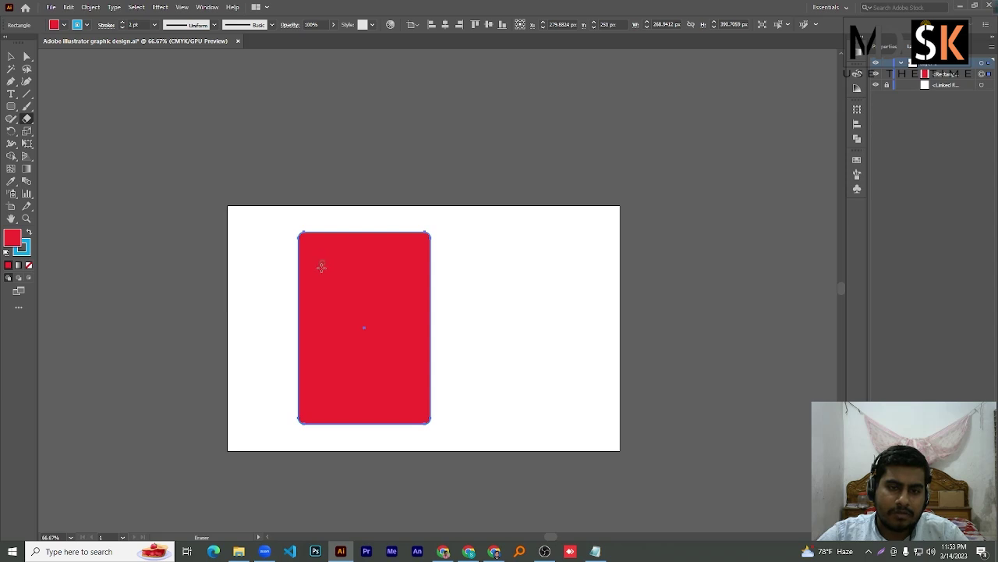
pyautogui.moveTo(319, 275)
pyautogui.mouseDown()
pyautogui.moveTo(372, 262)
pyautogui.moveTo(410, 278)
pyautogui.moveTo(363, 372)
pyautogui.moveTo(361, 420)
pyautogui.moveTo(360, 394)
pyautogui.mouseUp()
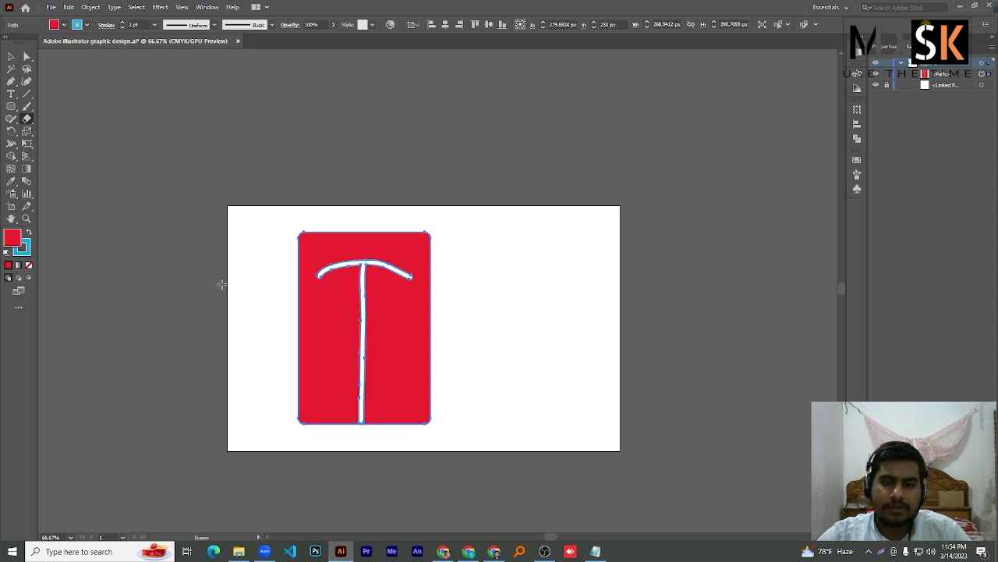
pyautogui.rightClick(29, 123)
pyautogui.click(52, 119)
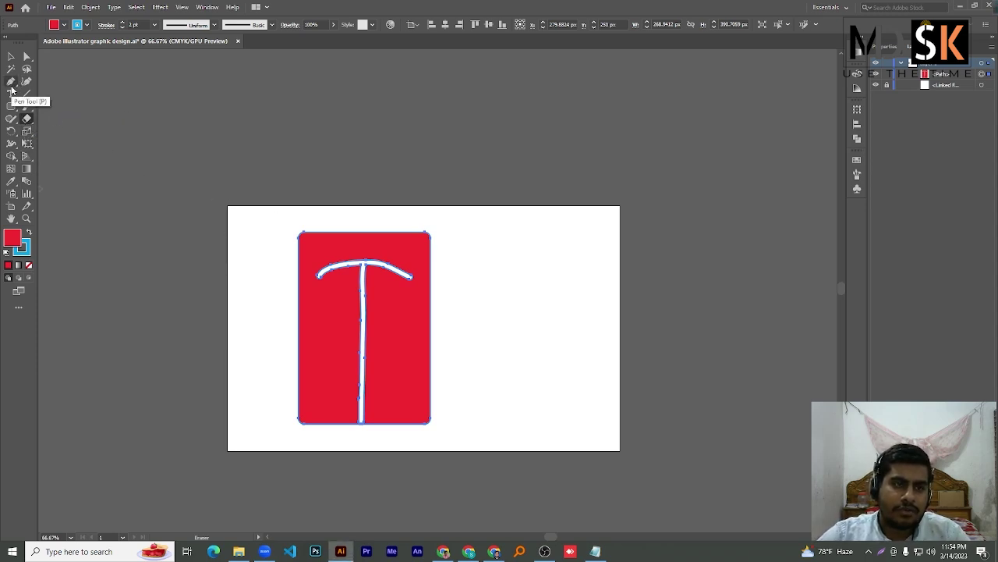
# Step: Draw an ellipse about 181 by 198 px to the right of the red rectangle
pyautogui.rightClick(11, 107)
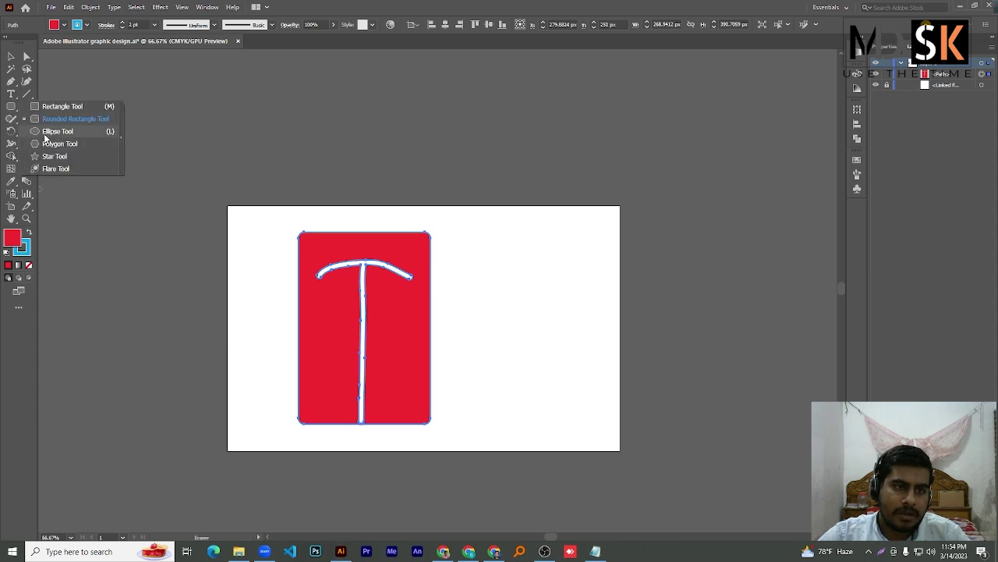
pyautogui.click(57, 131)
pyautogui.moveTo(489, 249); pyautogui.dragTo(577, 346)
# Step: Cut the red ellipse into two pieces with the Knife tool along a curved vertical line
pyautogui.rightClick(26, 119)
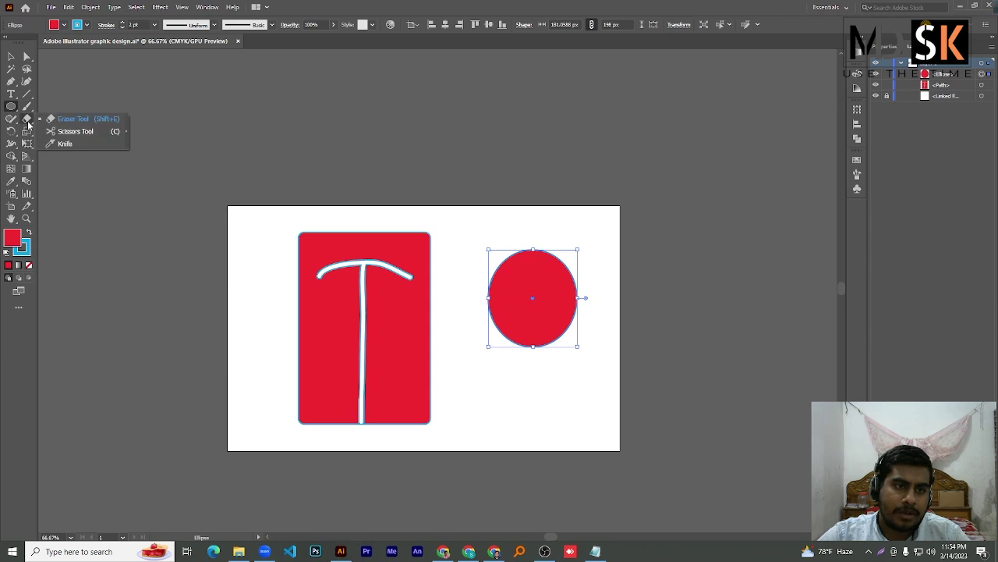
pyautogui.click(62, 144)
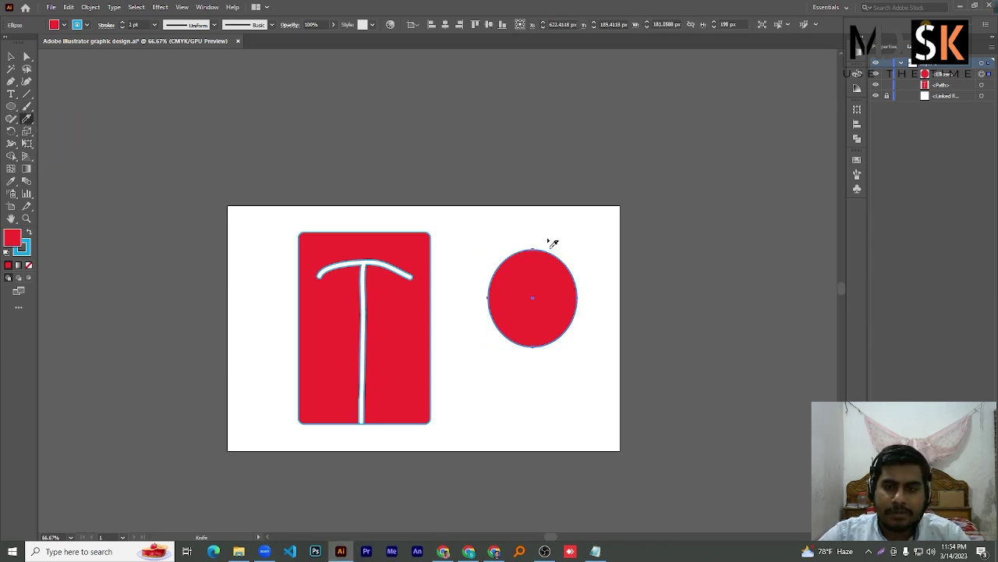
pyautogui.moveTo(537, 245)
pyautogui.mouseDown()
pyautogui.moveTo(545, 316)
pyautogui.moveTo(532, 357)
pyautogui.mouseUp()
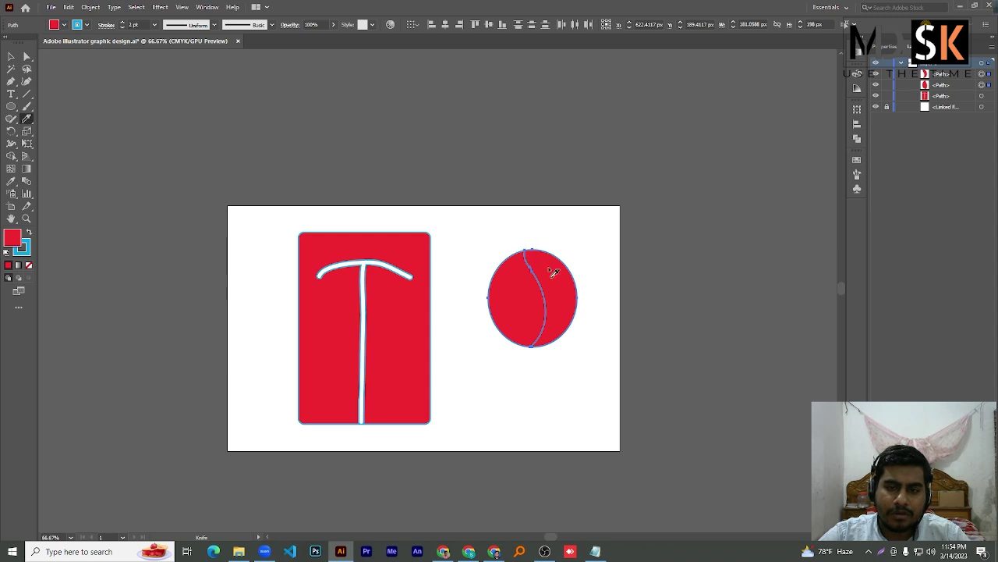
# Step: Shift the cut ellipse to the right, separate its right piece from the left one, and deselect everything
pyautogui.click(11, 56)
pyautogui.click(531, 283)
pyautogui.press('a')
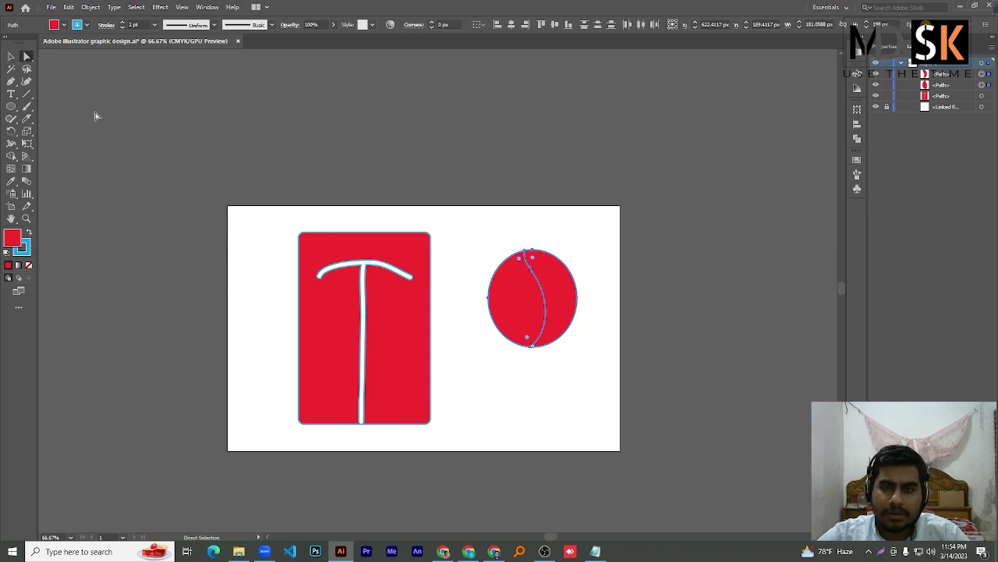
pyautogui.moveTo(554, 289); pyautogui.dragTo(578, 289)
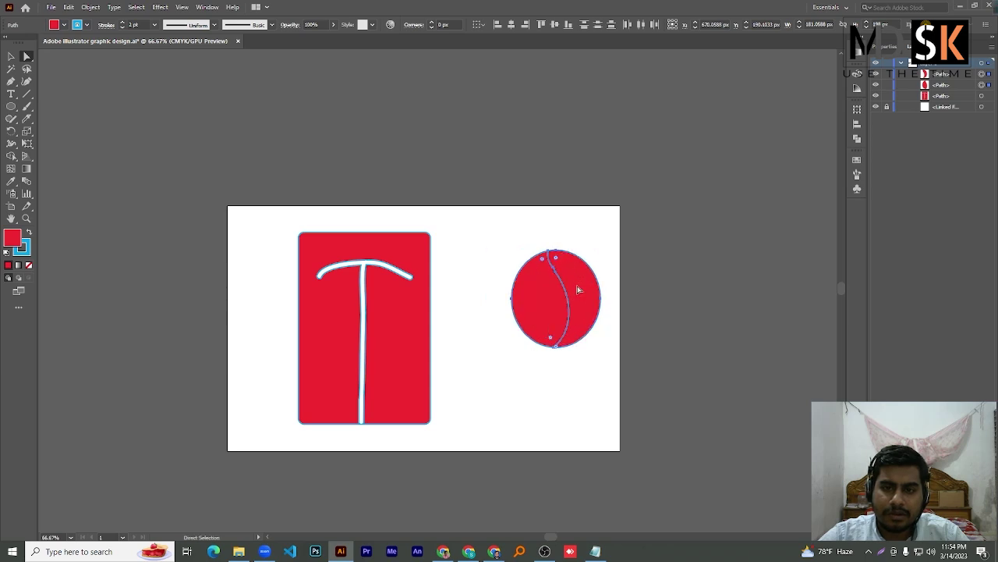
pyautogui.moveTo(588, 390); pyautogui.dragTo(587, 388)
pyautogui.moveTo(584, 297); pyautogui.dragTo(597, 302)
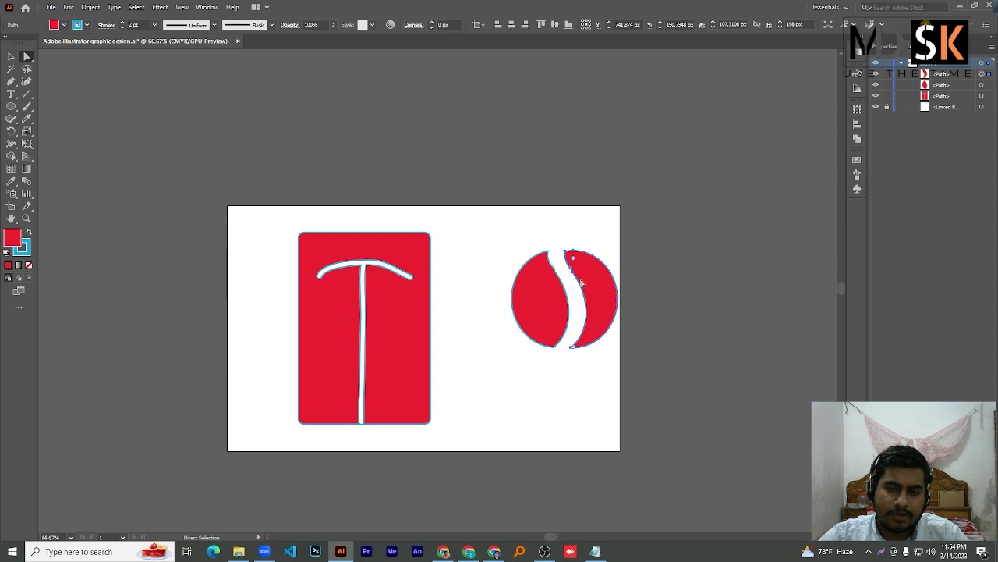
pyautogui.click(461, 279)
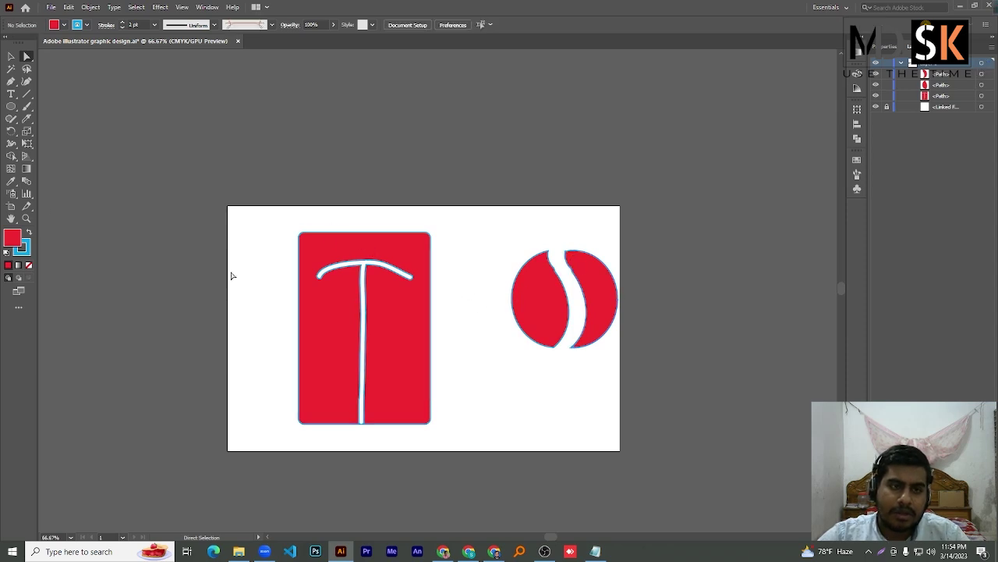
# Step: Erase a line across the red rectangle above the T and another down along the T's stem to the lower edge
pyautogui.moveTo(26, 119); pyautogui.dragTo(62, 115)
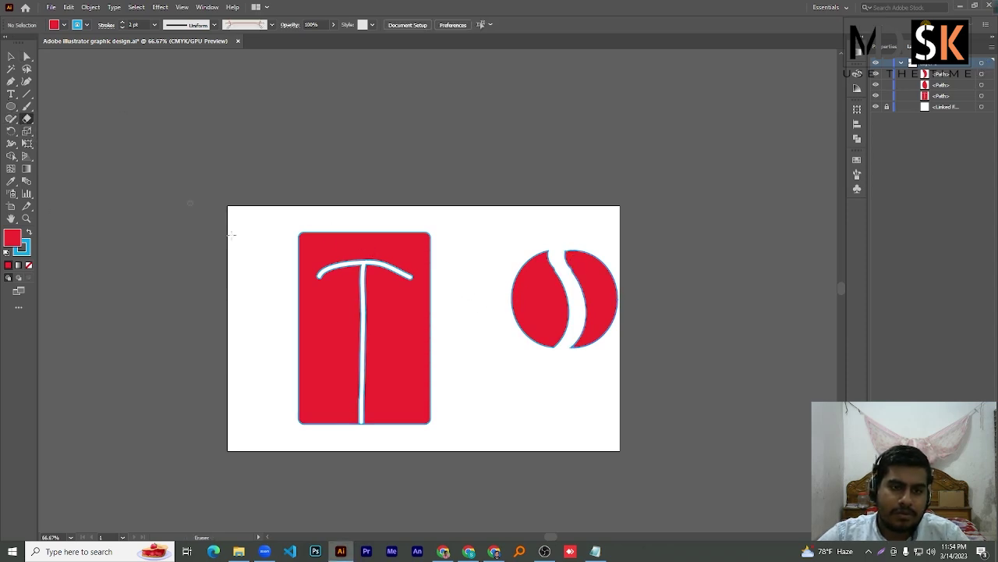
pyautogui.moveTo(288, 261); pyautogui.dragTo(448, 259)
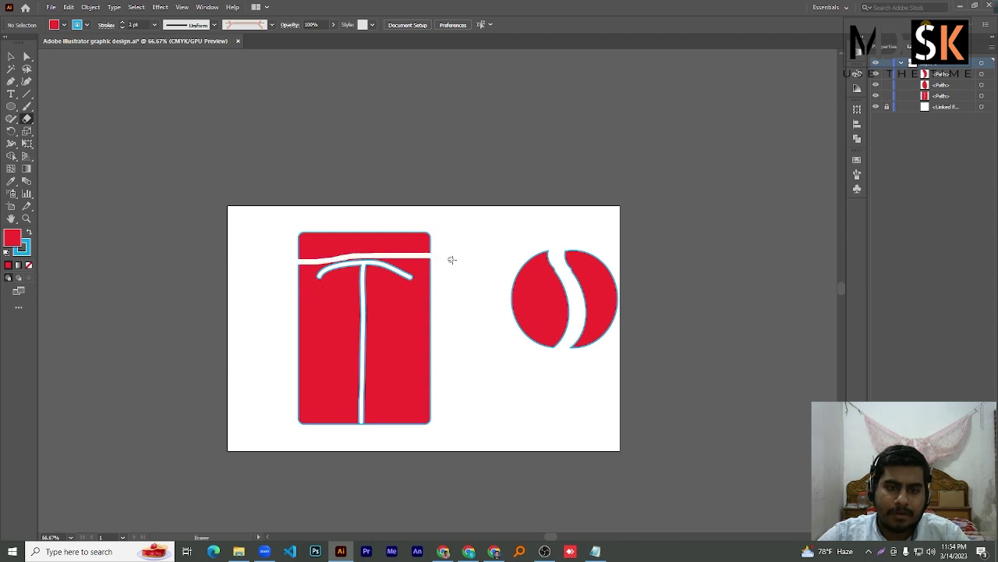
pyautogui.moveTo(364, 273); pyautogui.dragTo(351, 456)
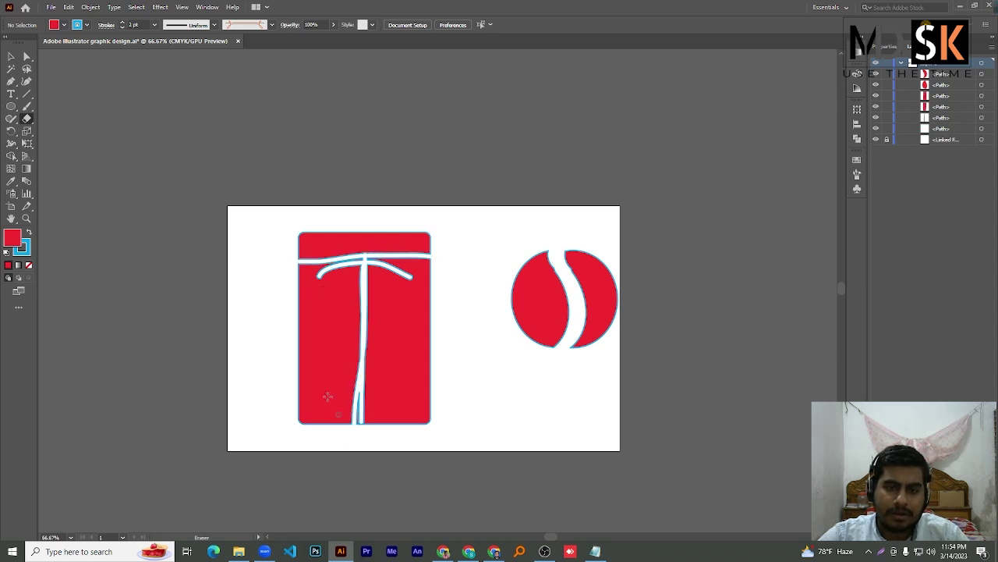
# Step: Move the rectangle's lower right piece down and to the right, away from the other pieces
pyautogui.click(26, 56)
pyautogui.moveTo(26, 56); pyautogui.dragTo(80, 62)
pyautogui.moveTo(389, 316); pyautogui.dragTo(428, 339)
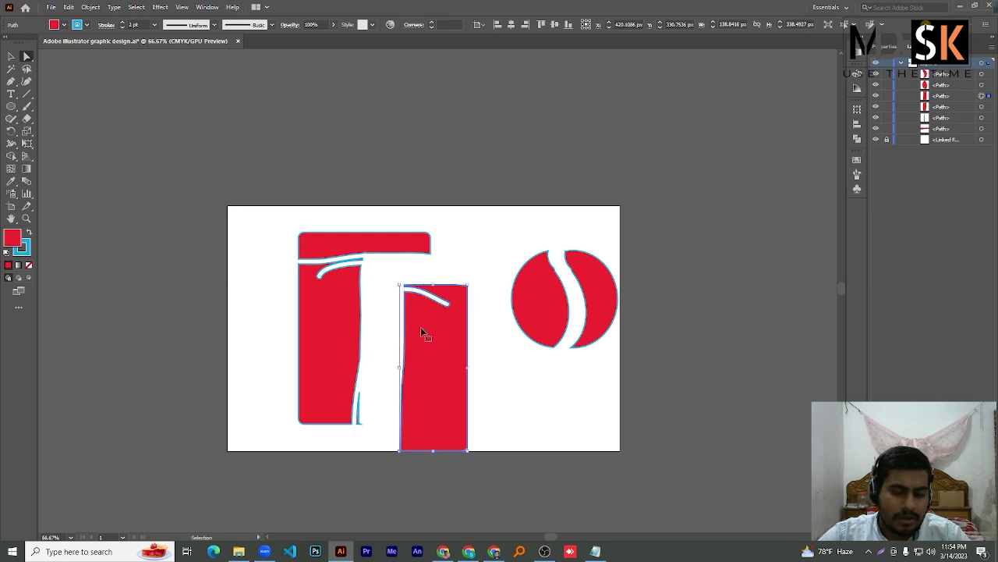
# Step: Undo the moves, cuts, ellipse, erasures and colour changes back to the original unfilled rounded rectangle
pyautogui.hotkey('ctrl', 'z')
pyautogui.hotkey('ctrl', 'z')
pyautogui.hotkey('ctrl', 'z')
pyautogui.hotkey('ctrl', 'z')
pyautogui.hotkey('ctrl', 'z')
pyautogui.hotkey('ctrl', 'z')
pyautogui.hotkey('ctrl', 'z')
pyautogui.hotkey('ctrl', 'z')
pyautogui.hotkey('ctrl', 'z')
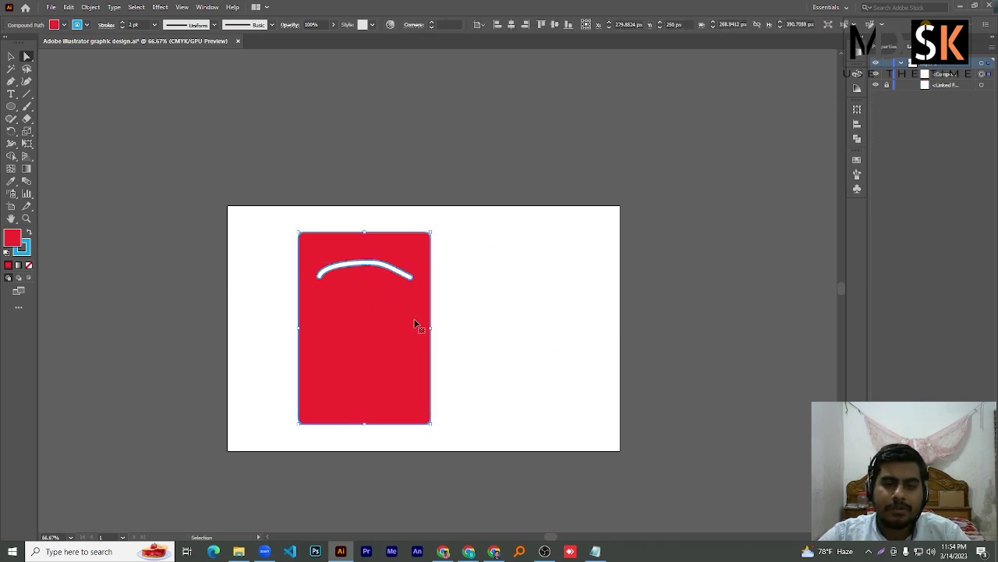
pyautogui.hotkey('ctrl', 'z')
pyautogui.hotkey('ctrl', 'z')
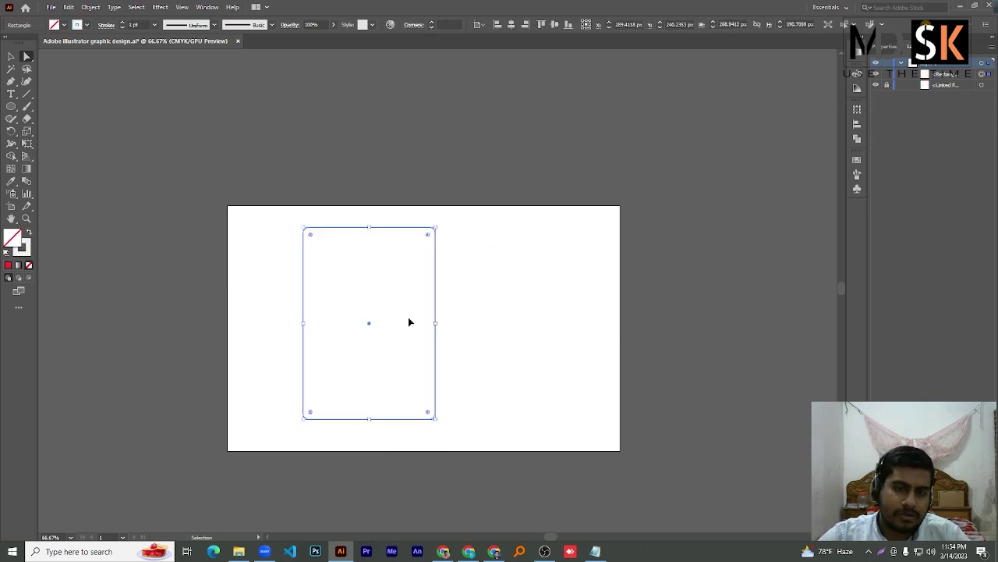
# Step: Draw a circle about 350 px in diameter on the artboard in place of the rounded rectangle
pyautogui.click(12, 107)
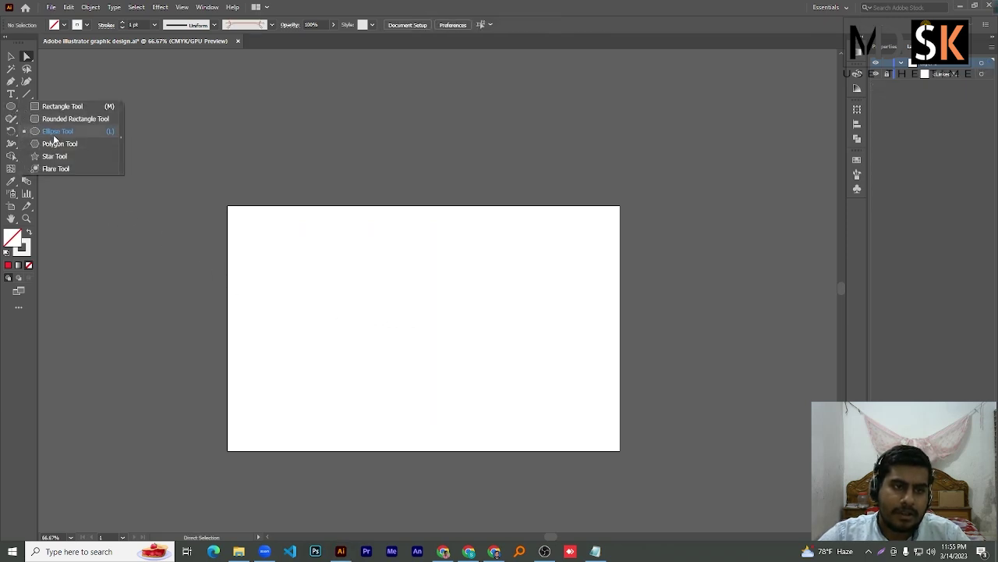
pyautogui.click(55, 132)
pyautogui.moveTo(313, 251); pyautogui.dragTo(487, 384)
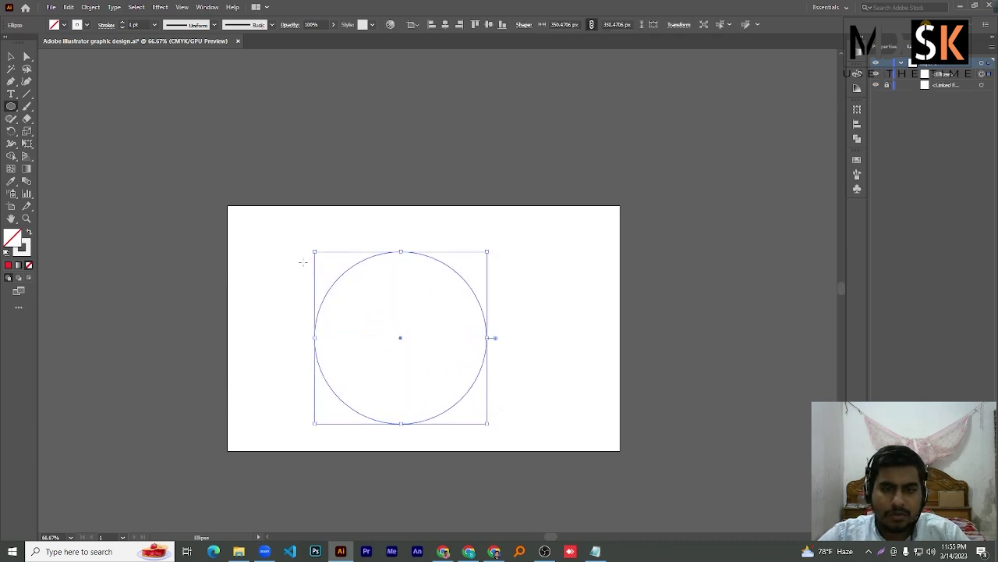
pyautogui.scroll(-1, 258, 242)
# Step: Give the circle a dark green fill and a dark blue stroke, and move it slightly up and to the right
pyautogui.click(11, 57)
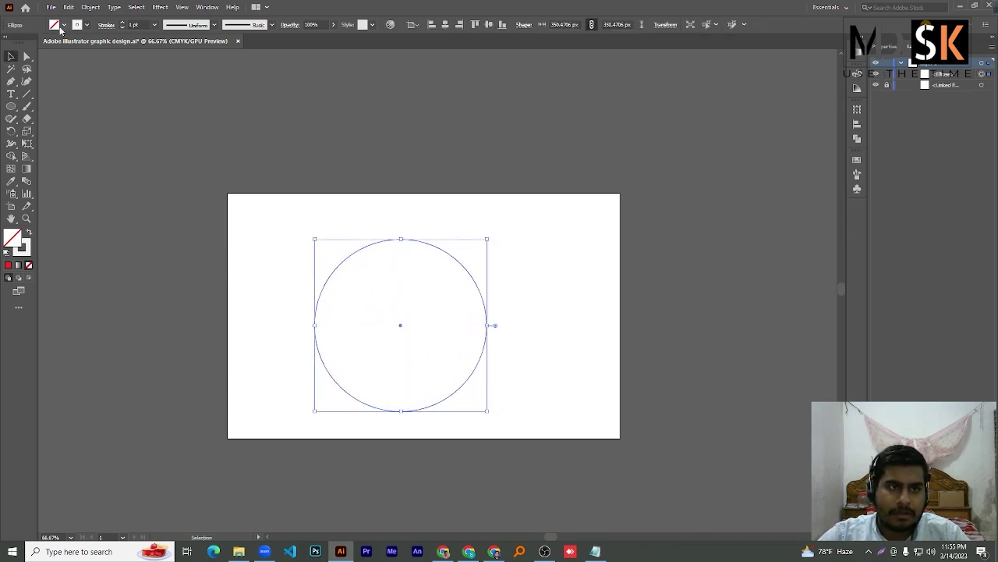
pyautogui.click(64, 25)
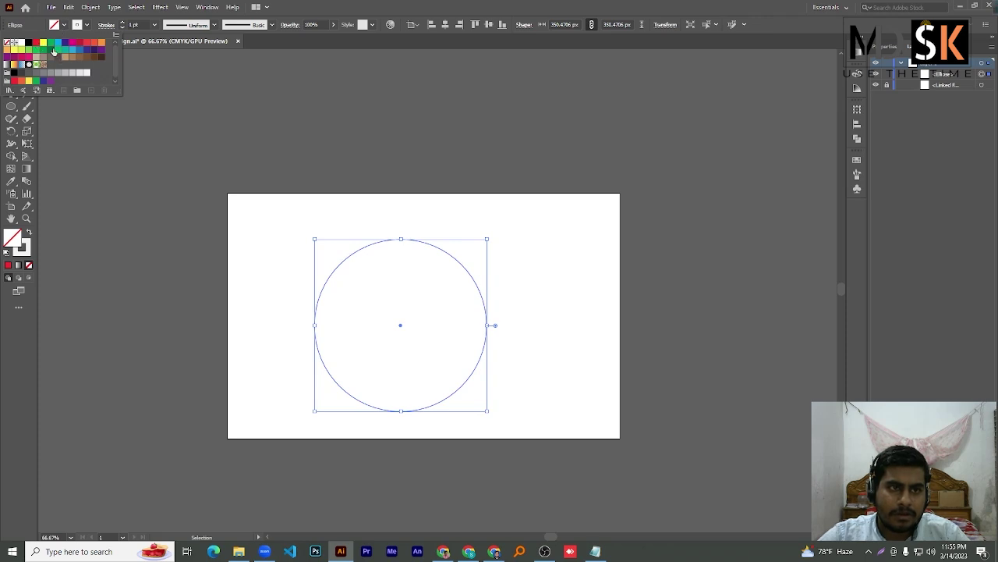
pyautogui.click(53, 50)
pyautogui.click(78, 25)
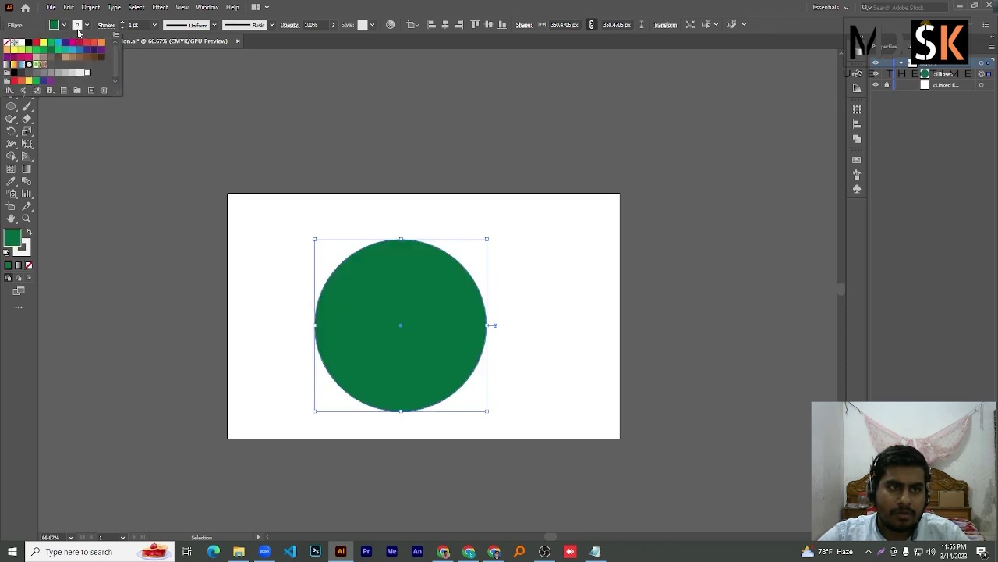
pyautogui.click(65, 43)
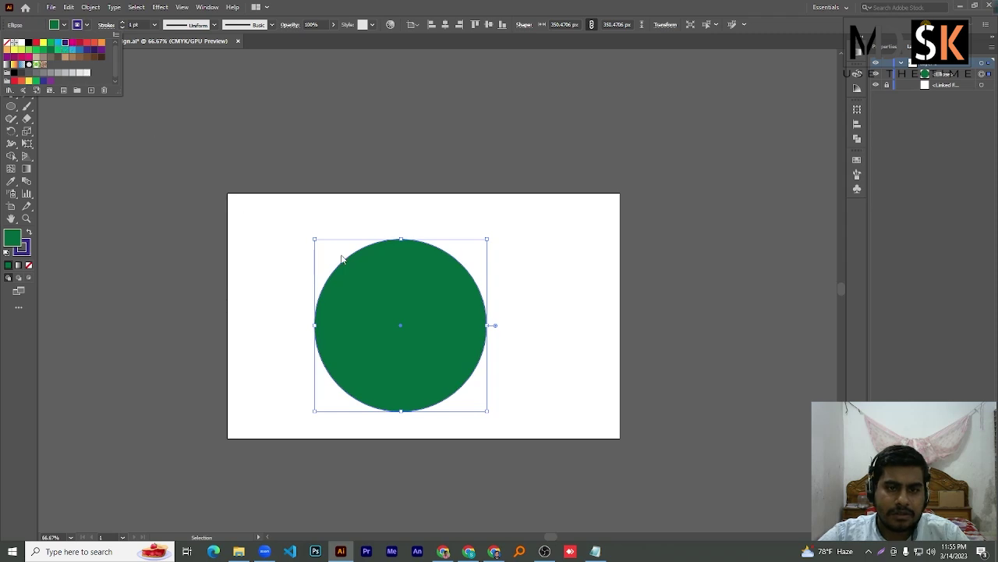
pyautogui.moveTo(457, 341)
pyautogui.mouseDown()
pyautogui.moveTo(483, 278)
pyautogui.moveTo(455, 320)
pyautogui.moveTo(430, 301)
pyautogui.moveTo(460, 330)
pyautogui.mouseUp()
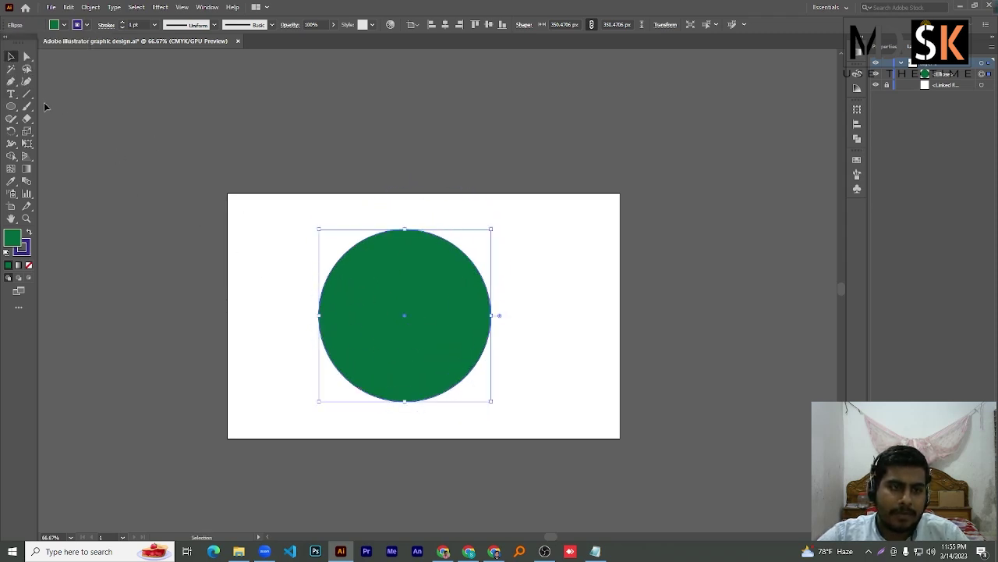
# Step: Cut the green circle into left and right halves with the Scissors at its top and bottom anchor points
pyautogui.moveTo(27, 119); pyautogui.dragTo(37, 123)
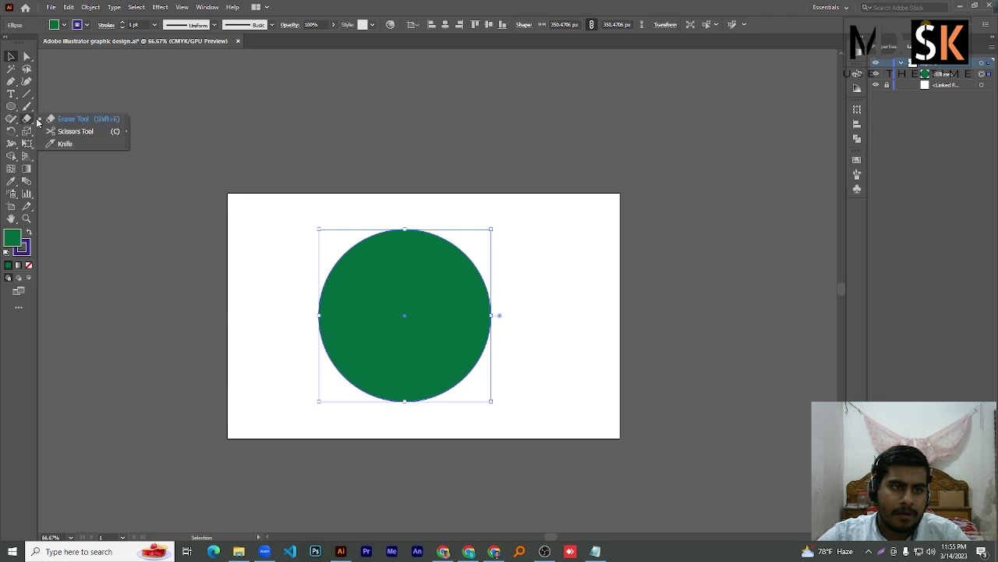
pyautogui.click(80, 132)
pyautogui.scroll(1, 400, 249)
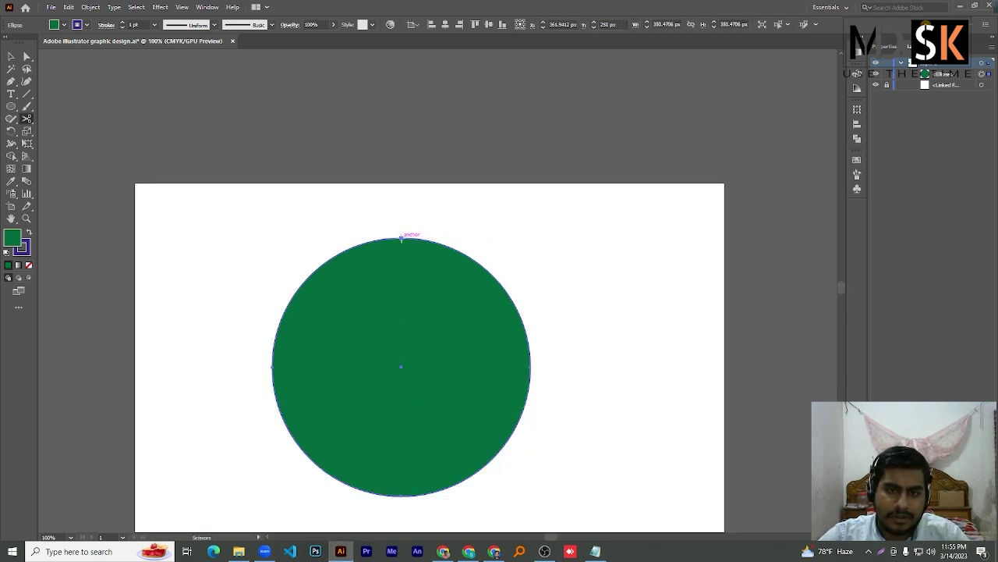
pyautogui.click(400, 236)
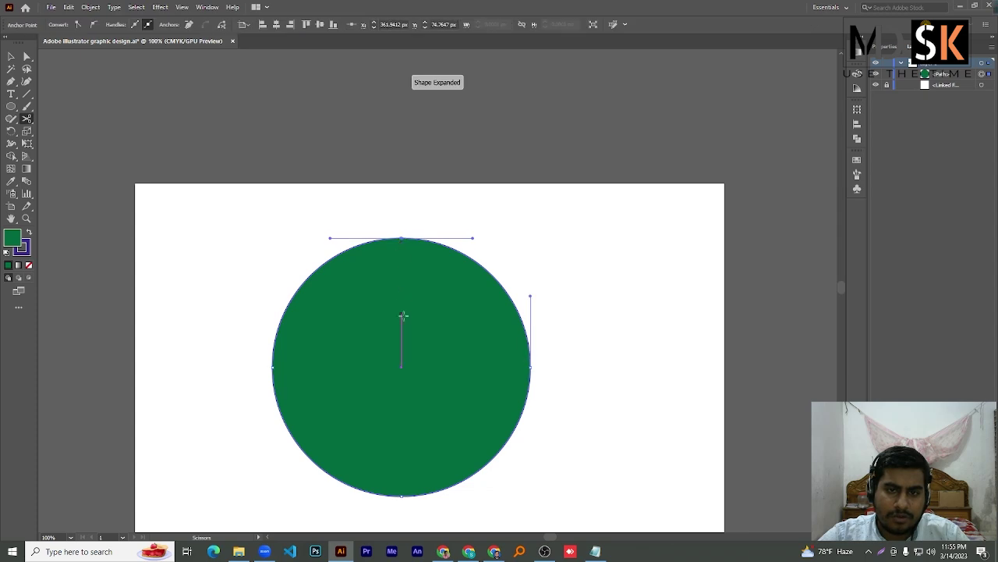
pyautogui.click(401, 494)
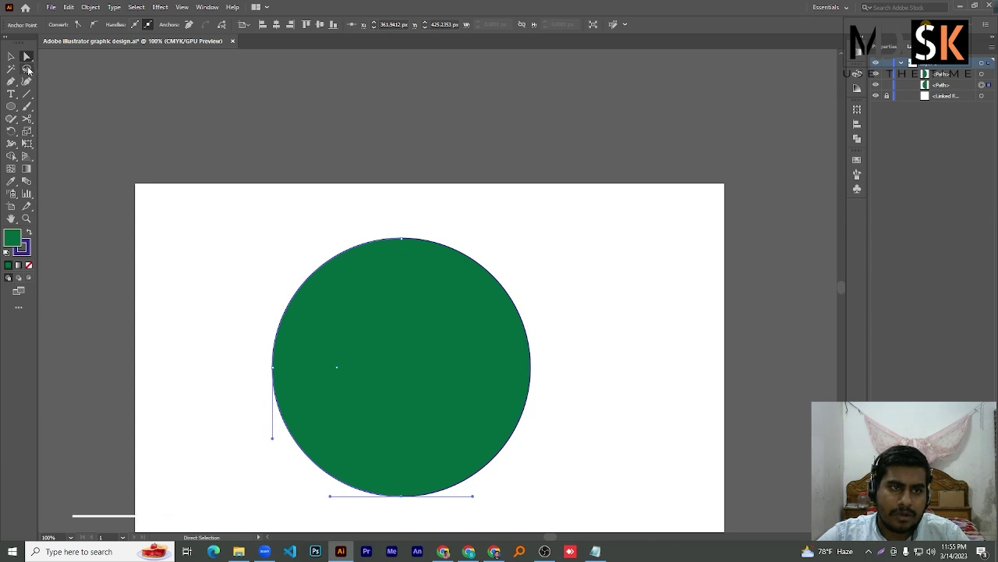
# Step: Move the circle's left half to the left, leaving a gap between the two halves
pyautogui.click(26, 58)
pyautogui.click(59, 57)
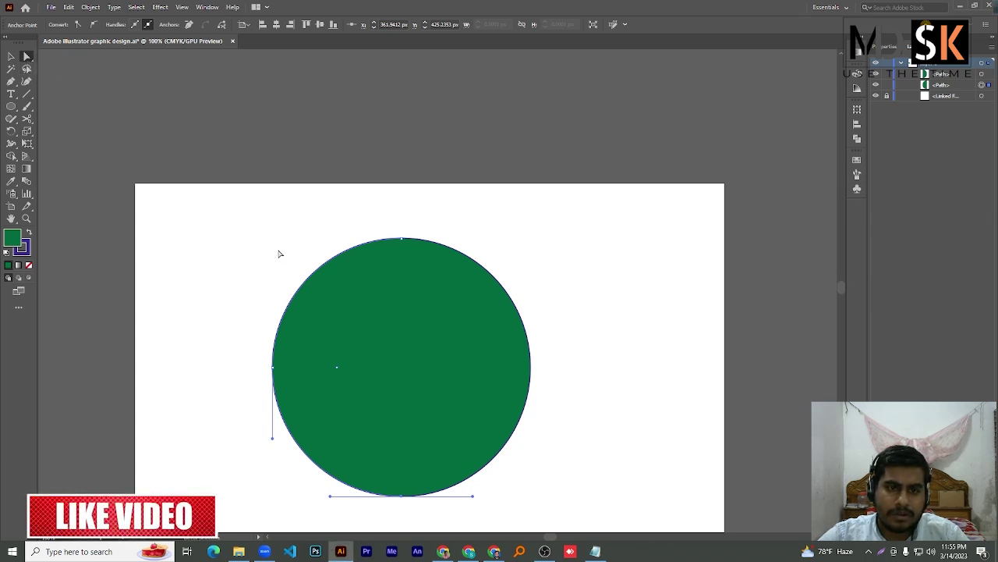
pyautogui.moveTo(278, 245); pyautogui.dragTo(352, 422)
pyautogui.moveTo(350, 351); pyautogui.dragTo(272, 352)
# Step: Fill the right half circle with yellow
pyautogui.click(435, 283)
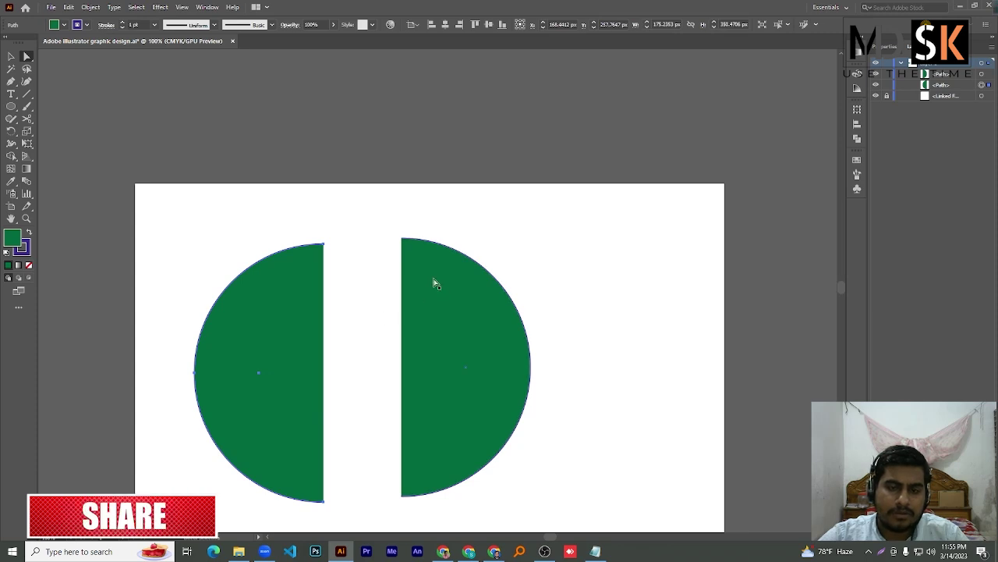
pyautogui.press('v')
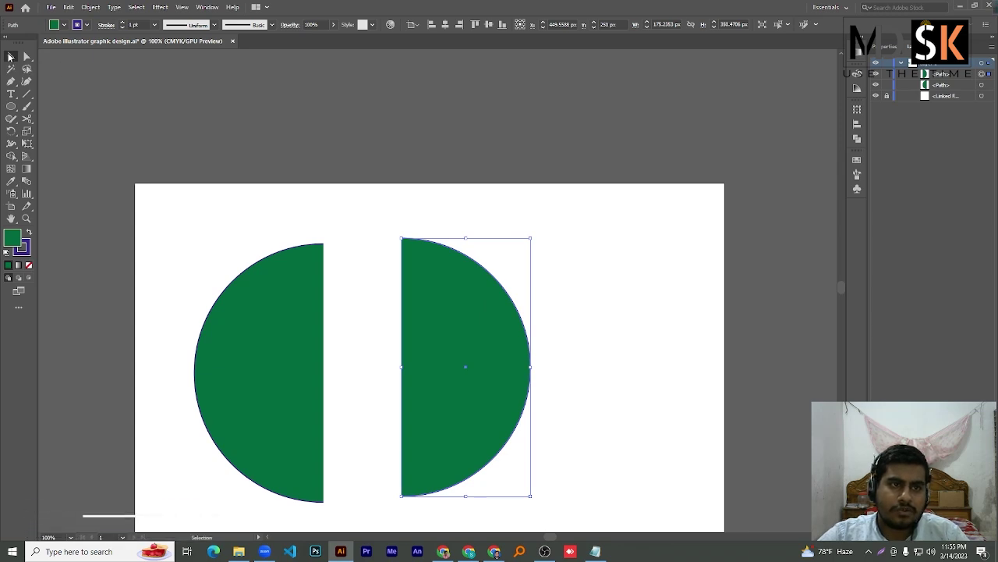
pyautogui.click(54, 26)
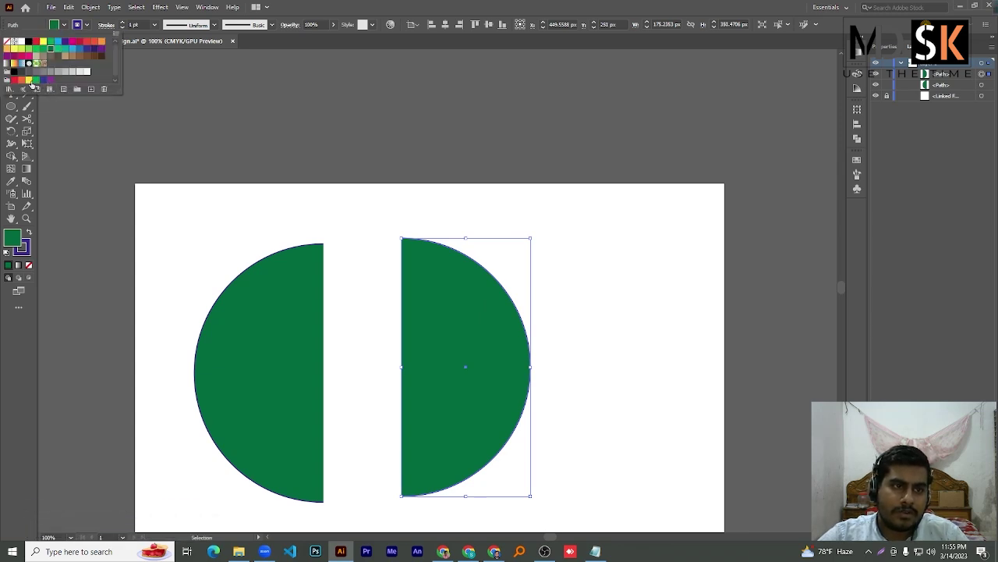
pyautogui.click(29, 80)
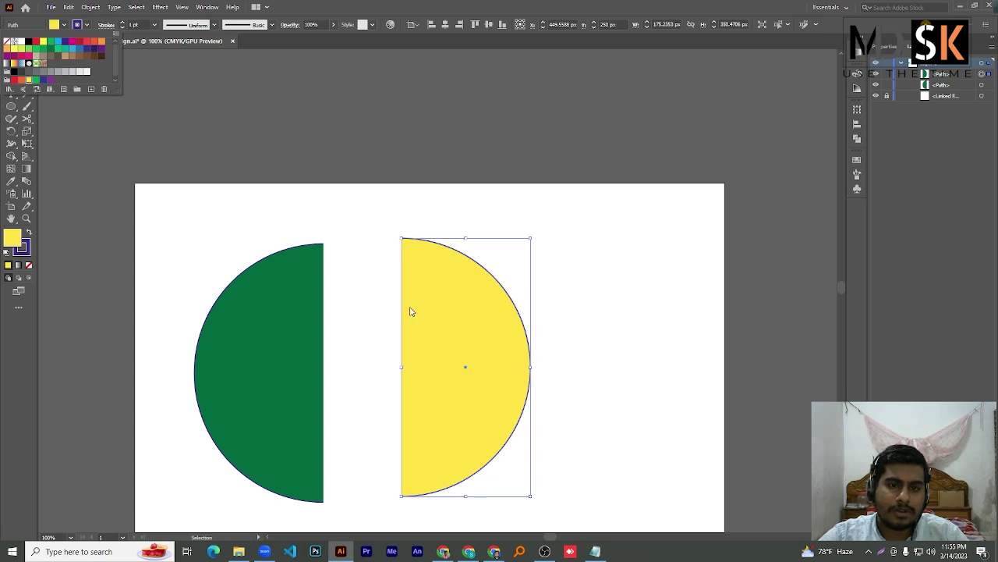
# Step: Move the yellow half up and left so its flat edge lines up with the green half's flat edge, and deselect it
pyautogui.click(468, 356)
pyautogui.moveTo(467, 329); pyautogui.dragTo(382, 183)
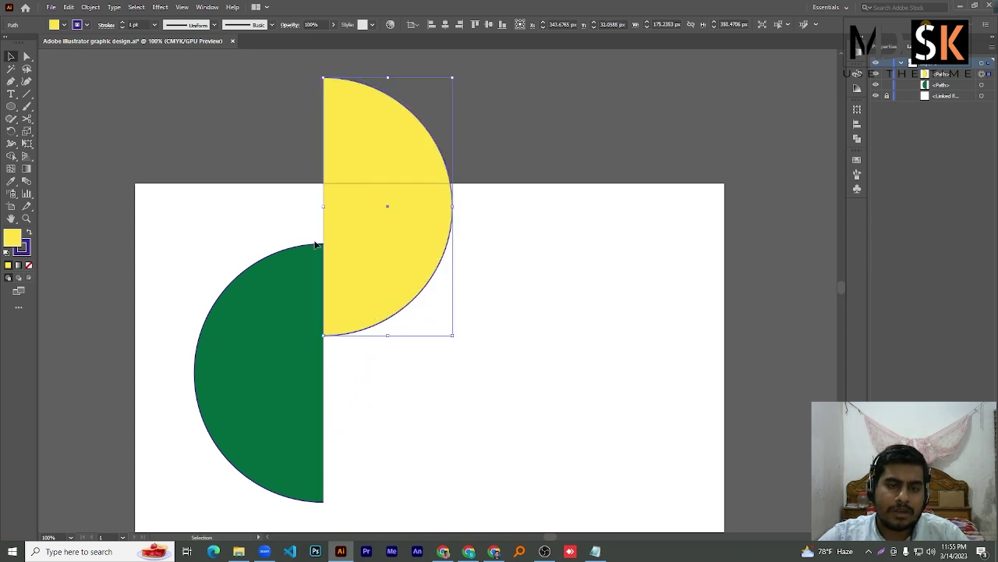
pyautogui.click(231, 205)
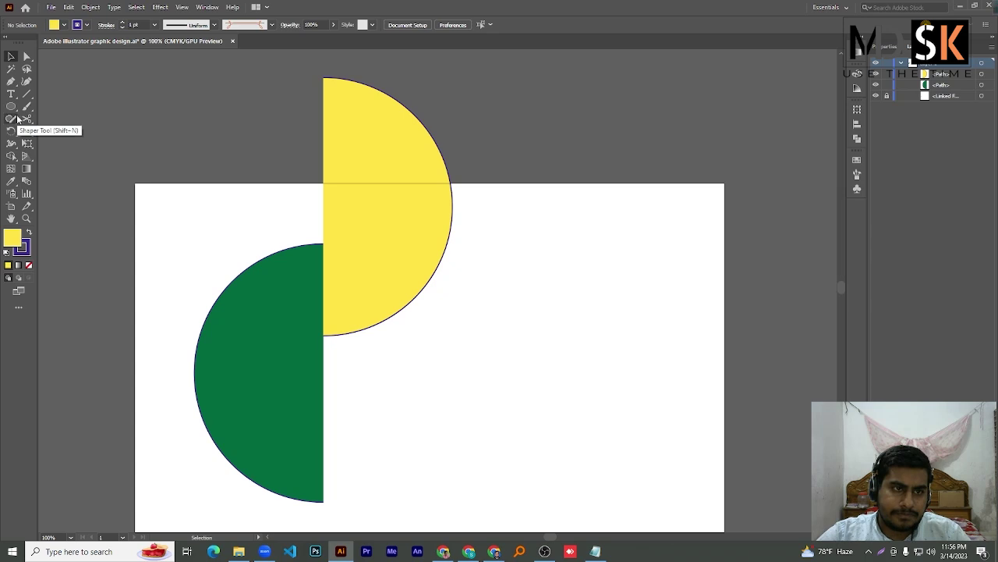
# Step: Try to cut the green half circle with the Scissors at points inside its fill
pyautogui.moveTo(26, 121); pyautogui.dragTo(50, 129)
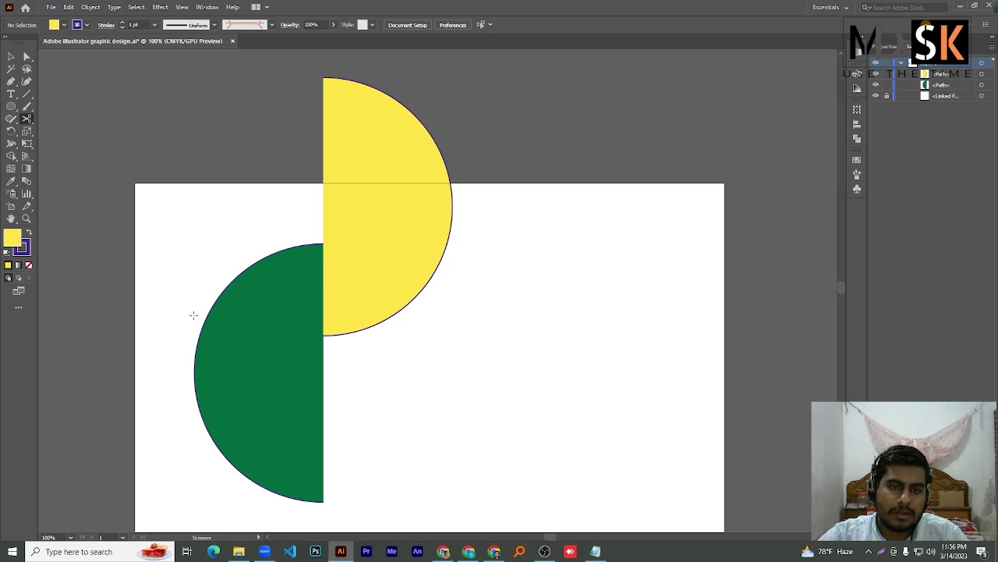
pyautogui.click(299, 378)
pyautogui.click(591, 289)
pyautogui.click(249, 338)
pyautogui.click(595, 290)
# Step: Slice the green half circle from top to bottom with a curved Knife stroke, and try moving the slices
pyautogui.moveTo(26, 118)
pyautogui.mouseDown()
pyautogui.moveTo(84, 151)
pyautogui.moveTo(78, 144)
pyautogui.mouseUp()
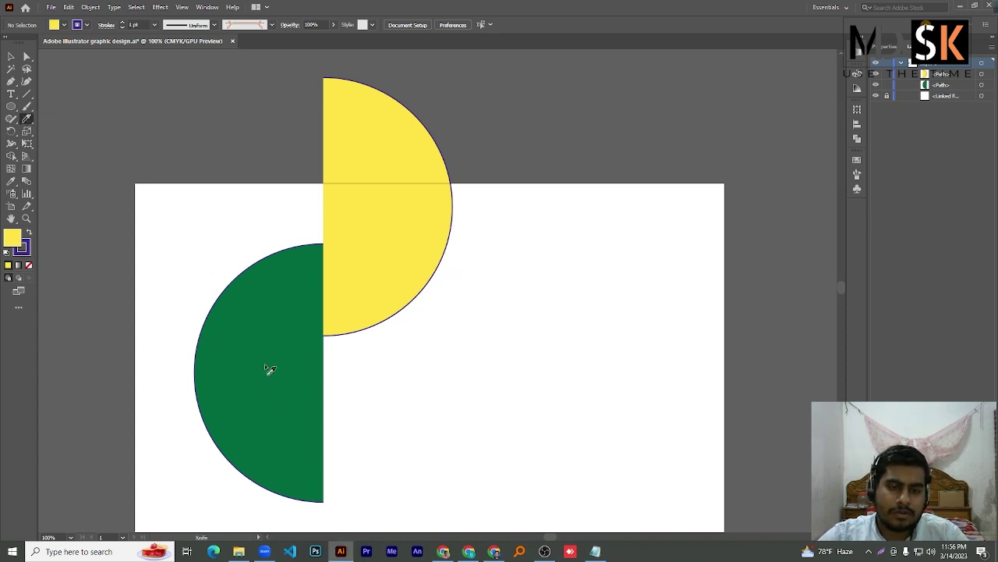
pyautogui.moveTo(258, 248)
pyautogui.mouseDown()
pyautogui.moveTo(243, 271)
pyautogui.moveTo(267, 380)
pyautogui.moveTo(245, 485)
pyautogui.mouseUp()
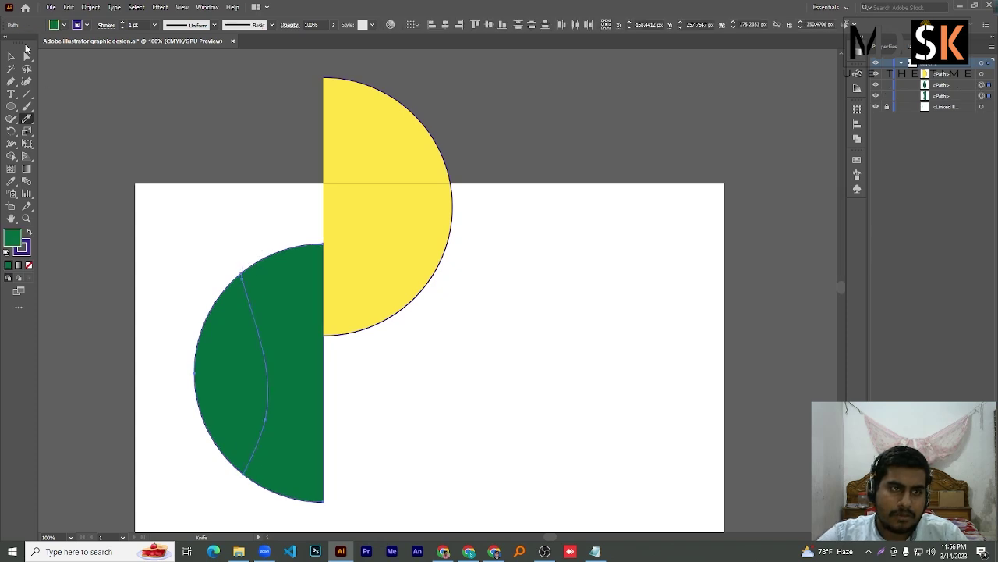
pyautogui.moveTo(27, 56); pyautogui.dragTo(50, 57)
pyautogui.click(55, 58)
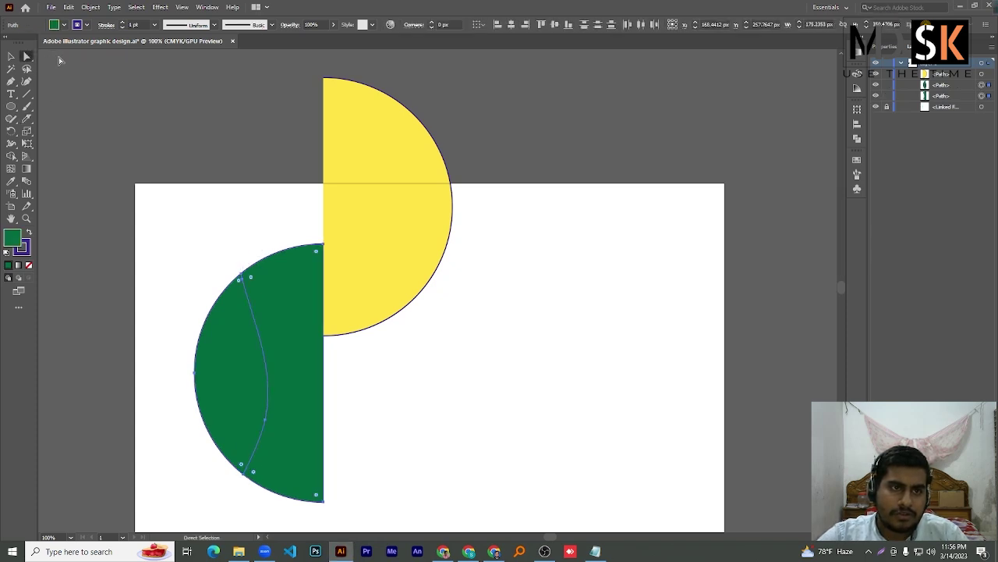
pyautogui.moveTo(222, 360); pyautogui.dragTo(206, 362)
pyautogui.hotkey('ctrl', 'z')
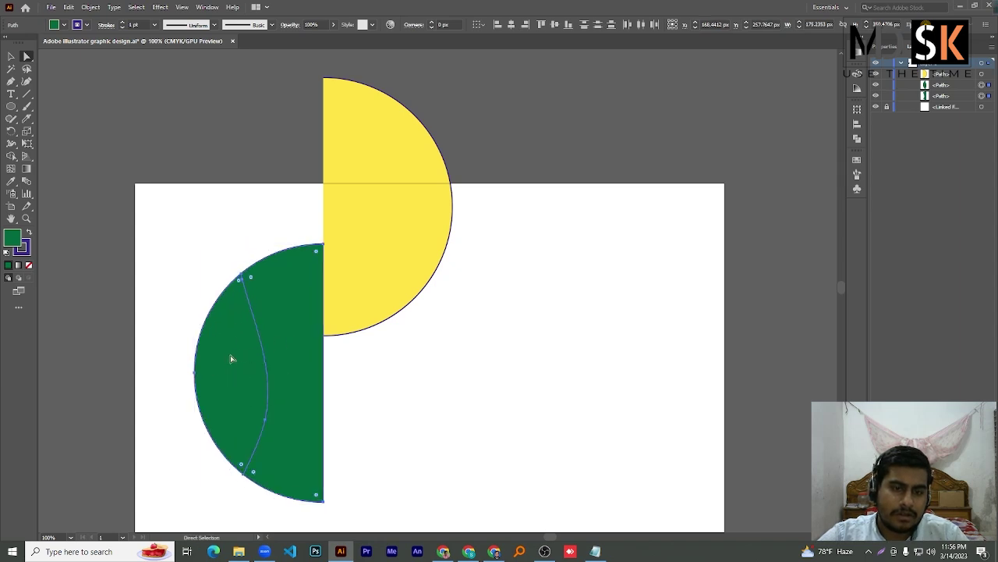
# Step: Move only the left green slice a little to the left, away from the remaining piece
pyautogui.click(206, 352)
pyautogui.click(229, 380)
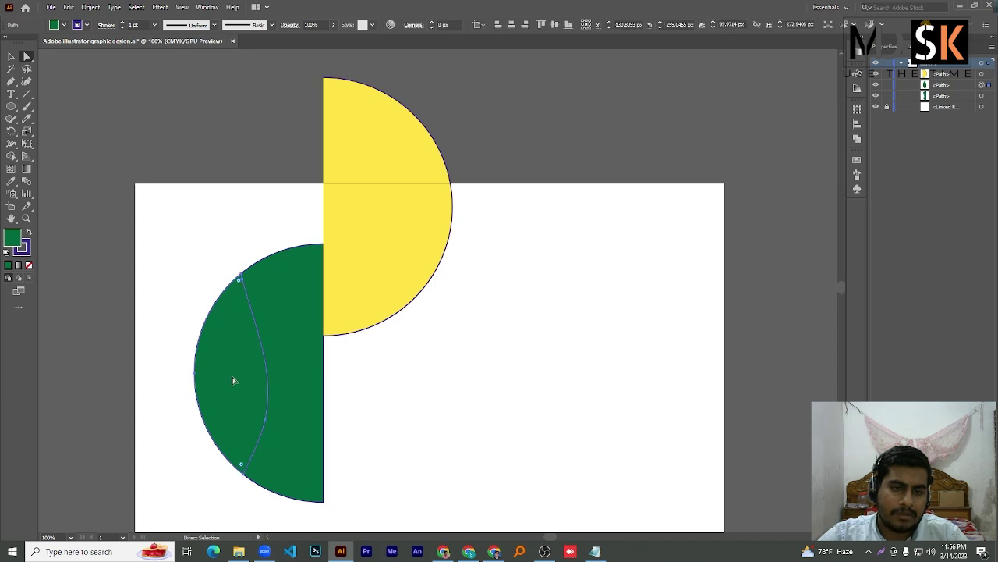
pyautogui.moveTo(230, 380); pyautogui.dragTo(212, 382)
pyautogui.press('v')
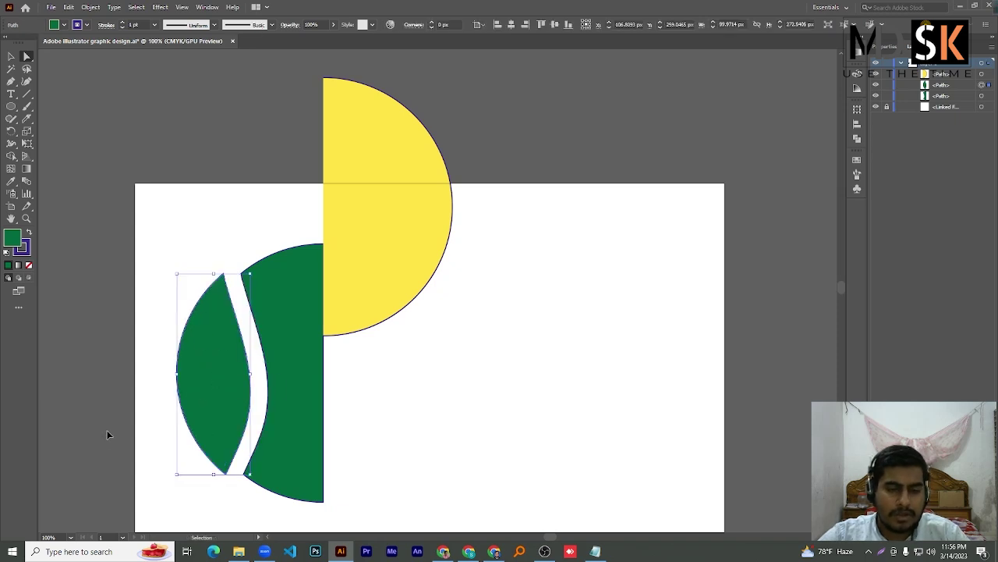
# Step: Undo the slice's move and the Knife cut in the green half circle, leaving nothing selected
pyautogui.hotkey('ctrl', 'z')
pyautogui.click(127, 424)
pyautogui.press('a')
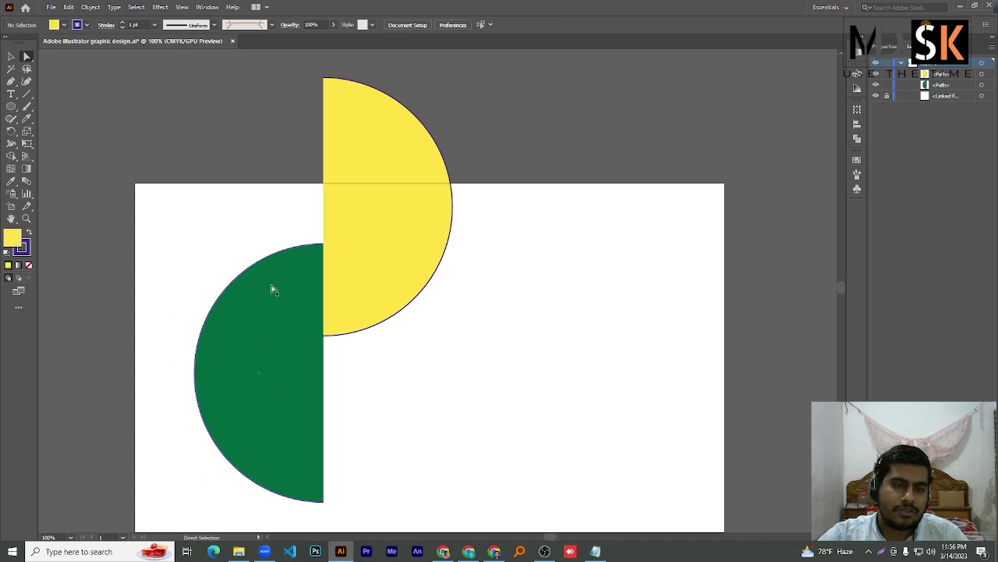
# Step: Cut the green half circle from top to bottom again with a wavy Knife stroke, and undo that cut
pyautogui.moveTo(11, 118); pyautogui.dragTo(55, 145)
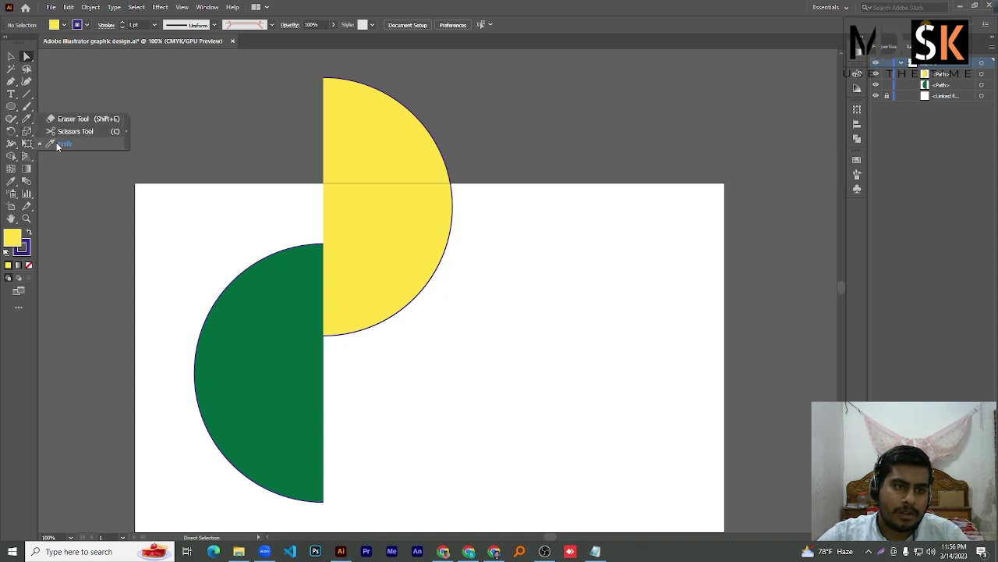
pyautogui.click(57, 145)
pyautogui.moveTo(262, 256)
pyautogui.mouseDown()
pyautogui.moveTo(249, 274)
pyautogui.moveTo(261, 403)
pyautogui.moveTo(234, 482)
pyautogui.mouseUp()
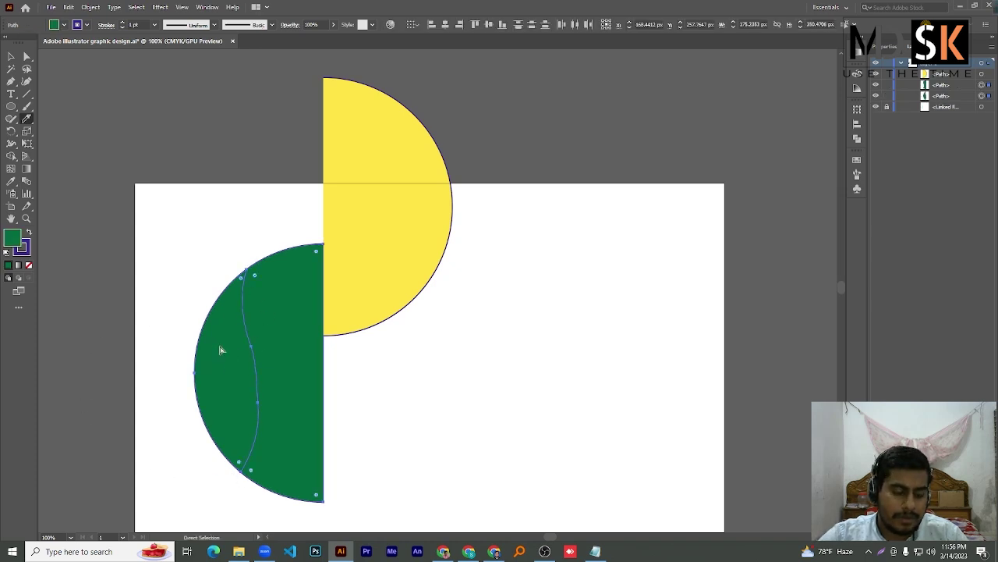
pyautogui.hotkey('ctrl', 'z')
# Step: Slice the green half circle crosswise below its middle with the Knife, and shift the lower piece slightly down
pyautogui.moveTo(181, 376)
pyautogui.mouseDown()
pyautogui.moveTo(225, 406)
pyautogui.moveTo(337, 406)
pyautogui.moveTo(356, 421)
pyautogui.mouseUp()
pyautogui.scroll(-1, 139, 317)
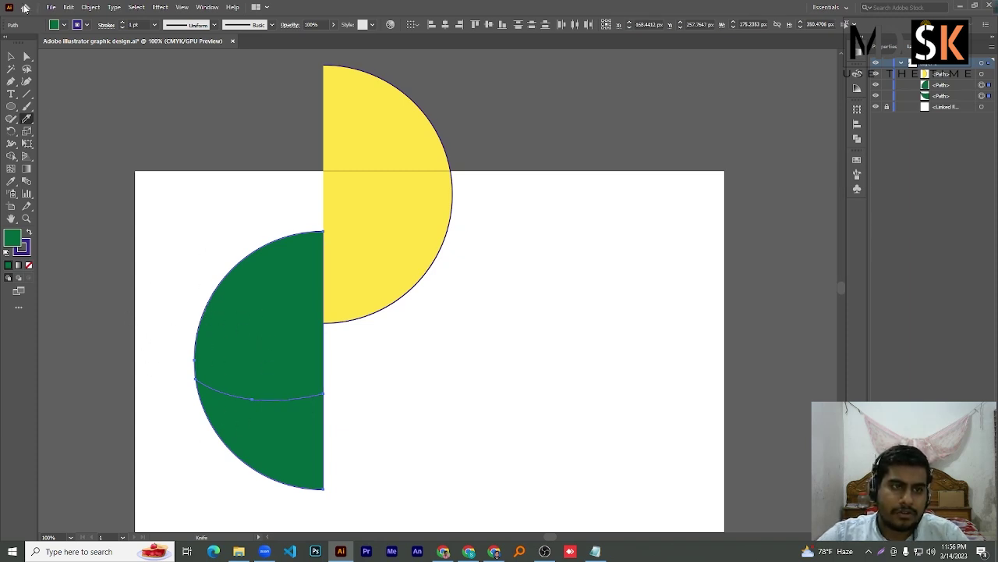
pyautogui.click(27, 57)
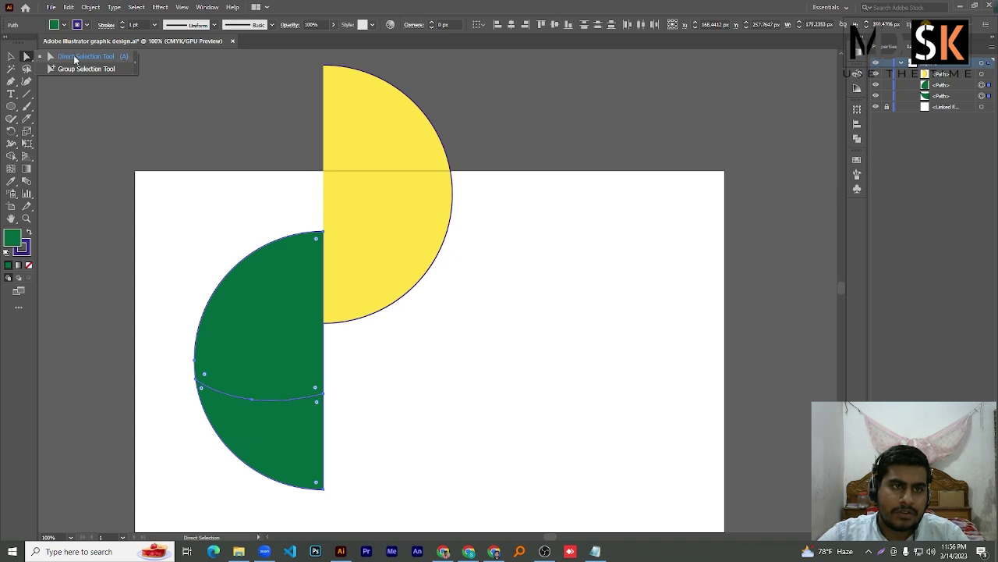
pyautogui.click(76, 56)
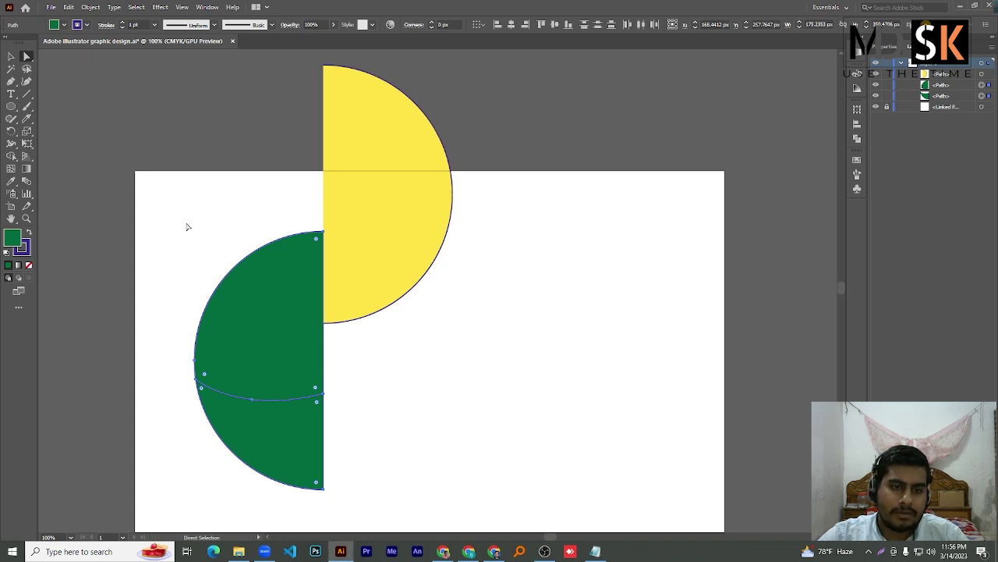
pyautogui.click(207, 271)
pyautogui.scroll(-1, 234, 281)
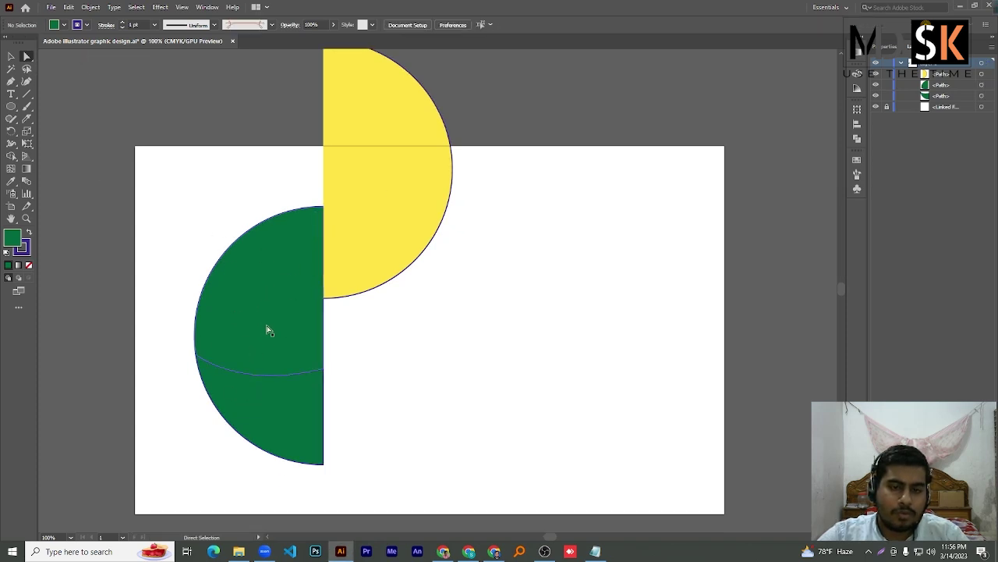
pyautogui.click(283, 421)
pyautogui.moveTo(281, 420); pyautogui.dragTo(280, 432)
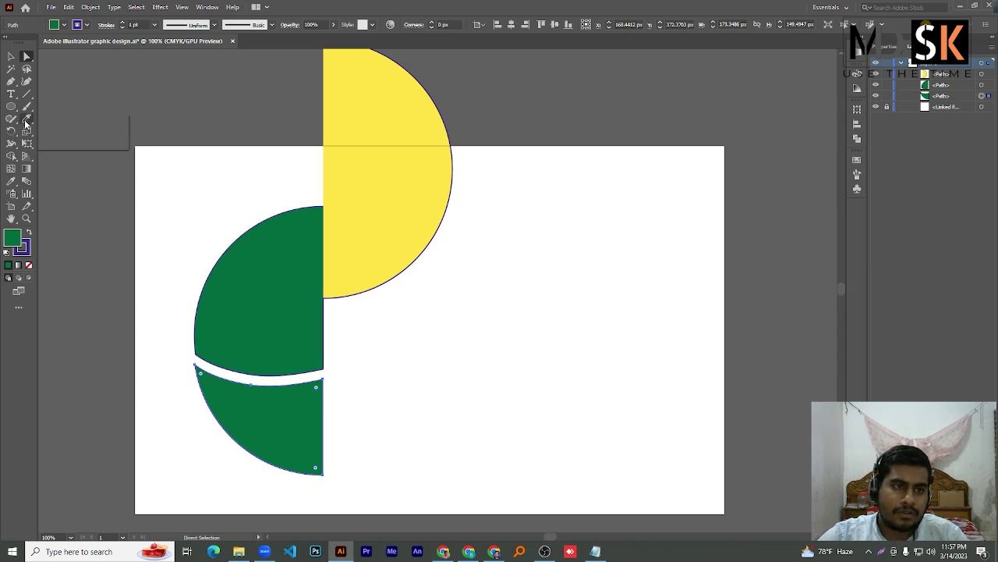
# Step: Erase a strip across the upper green piece with the Eraser, and undo the erasure
pyautogui.click(27, 119)
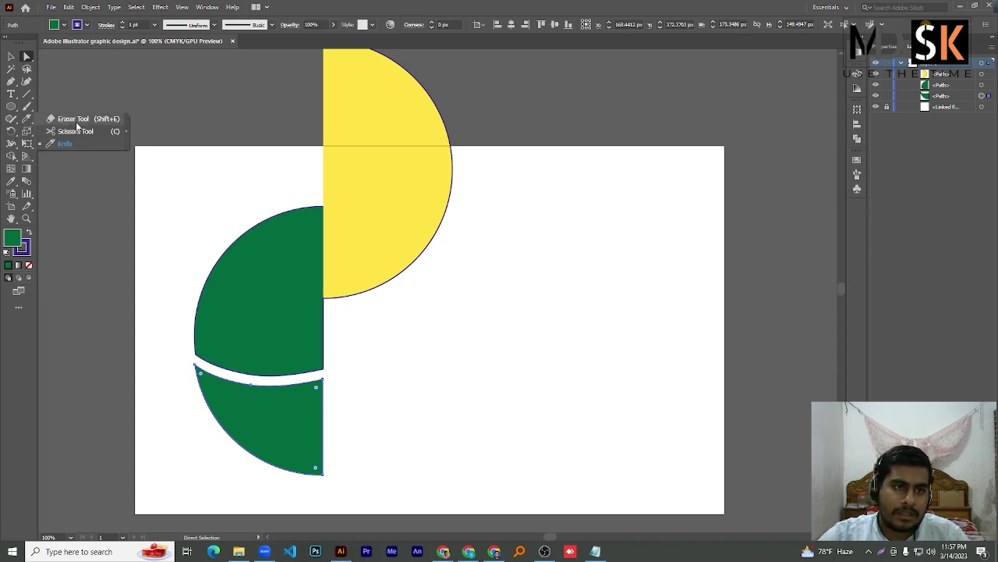
pyautogui.click(76, 122)
pyautogui.moveTo(186, 330)
pyautogui.mouseDown()
pyautogui.moveTo(248, 348)
pyautogui.moveTo(331, 340)
pyautogui.mouseUp()
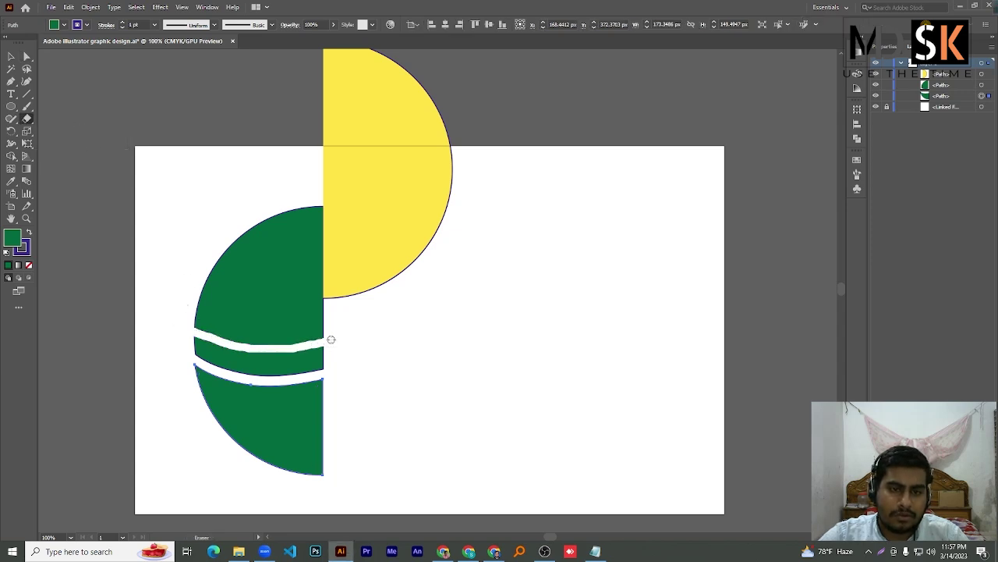
pyautogui.hotkey('ctrl', 'z')
pyautogui.hotkey('ctrl', 'z')
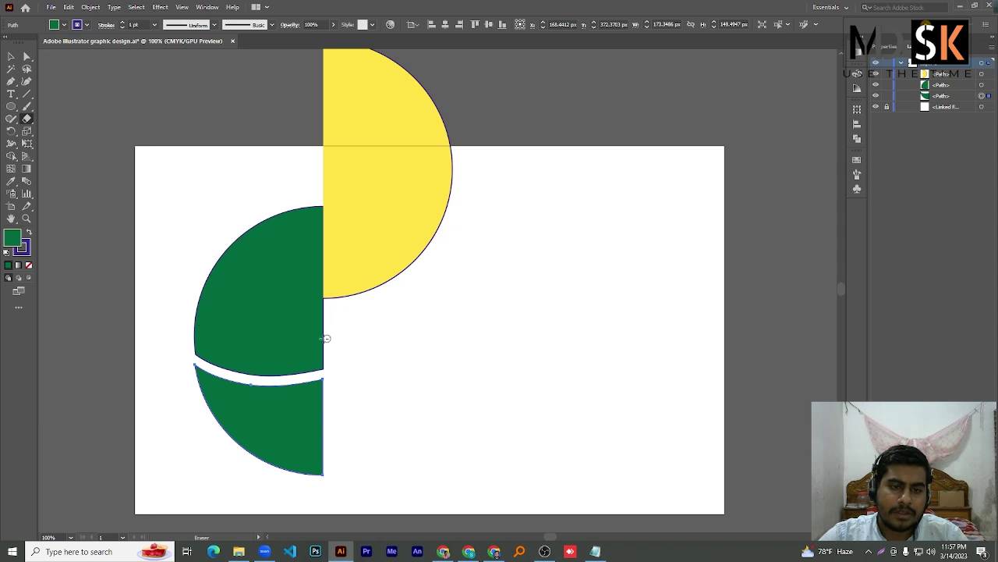
pyautogui.click(11, 56)
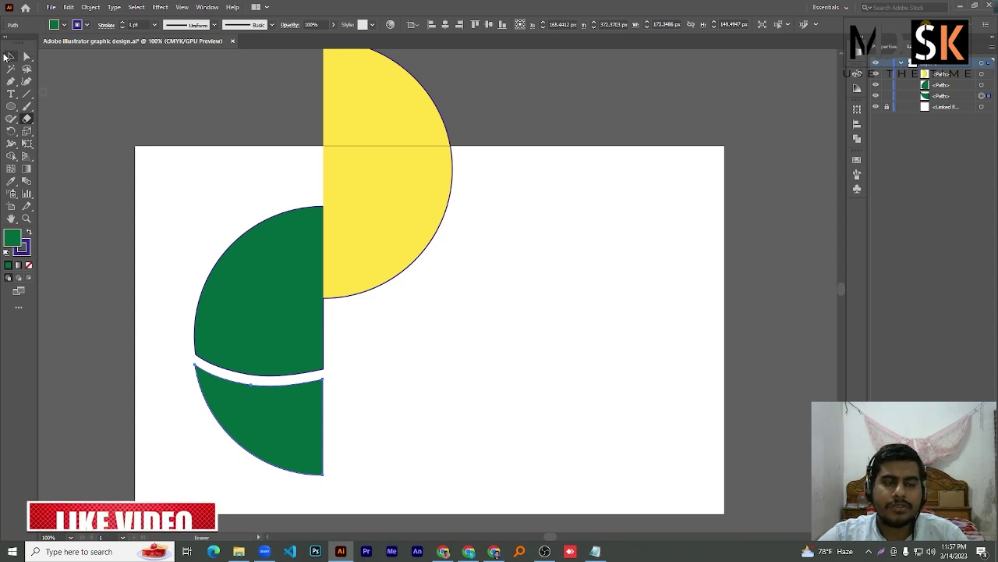
pyautogui.scroll(1, 397, 201)
pyautogui.scroll(-2, 431, 184)
pyautogui.scroll(-1, 537, 210)
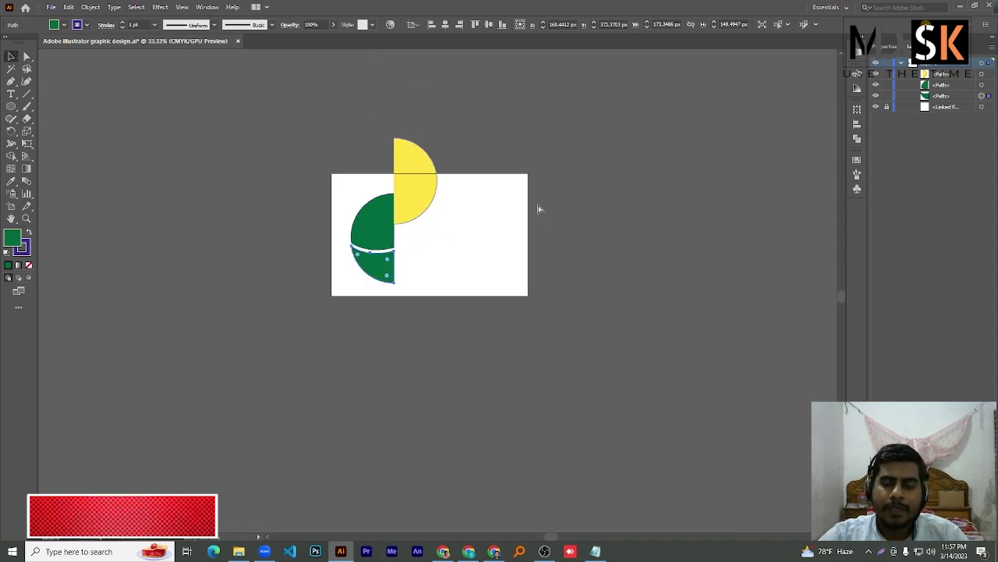
pyautogui.scroll(2, 428, 229)
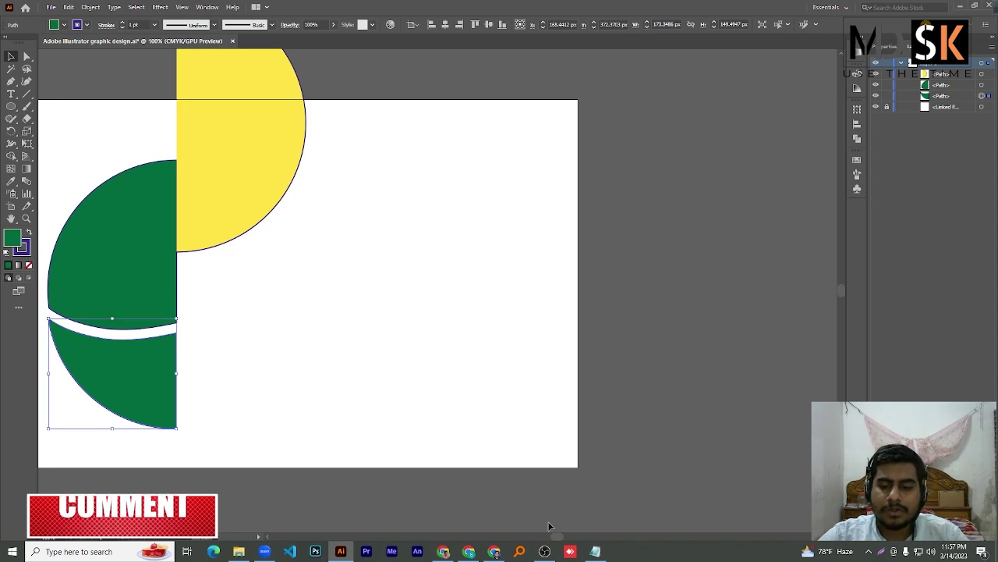
pyautogui.moveTo(559, 536); pyautogui.dragTo(542, 535)
pyautogui.scroll(1, 556, 370)
pyautogui.scroll(2, 556, 370)
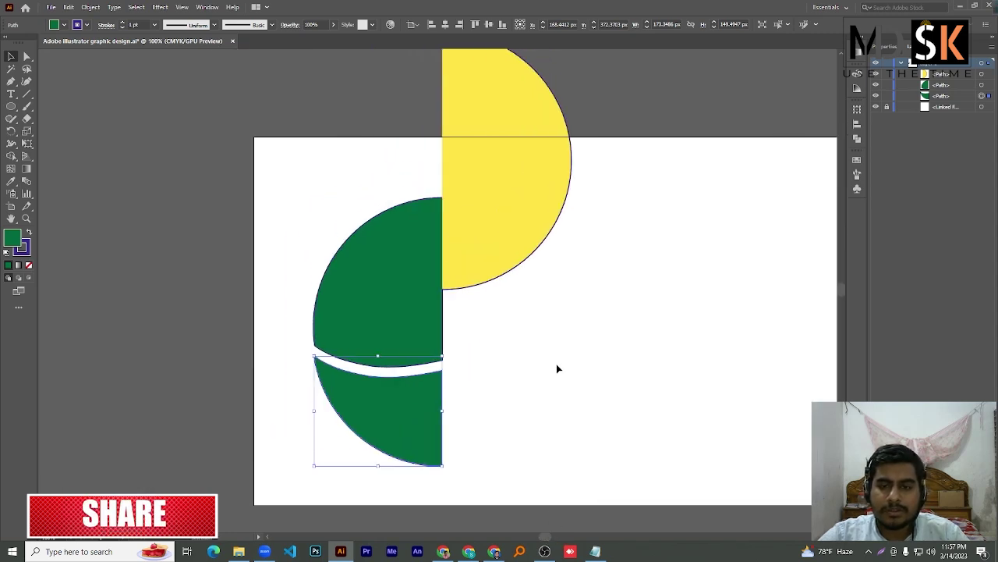